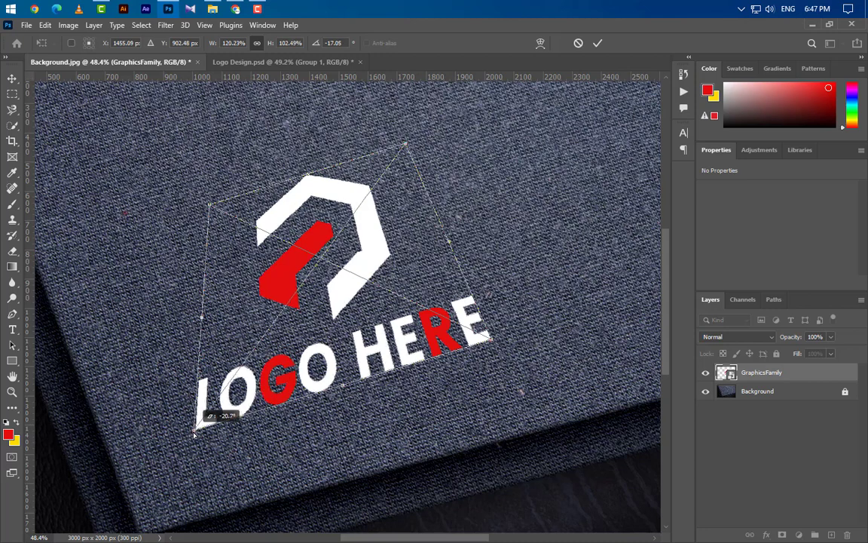
- Distort the logo by pulling its upper-left corner outward to match the fabric cover's perspective, and commit the transform
left_click_drag(211, 205, 125, 214)
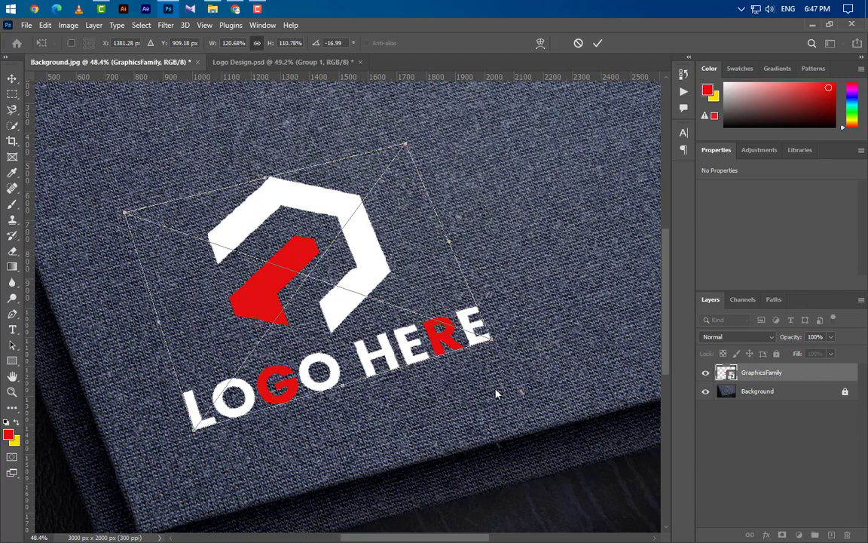
scroll(486, 391, "down", 3)
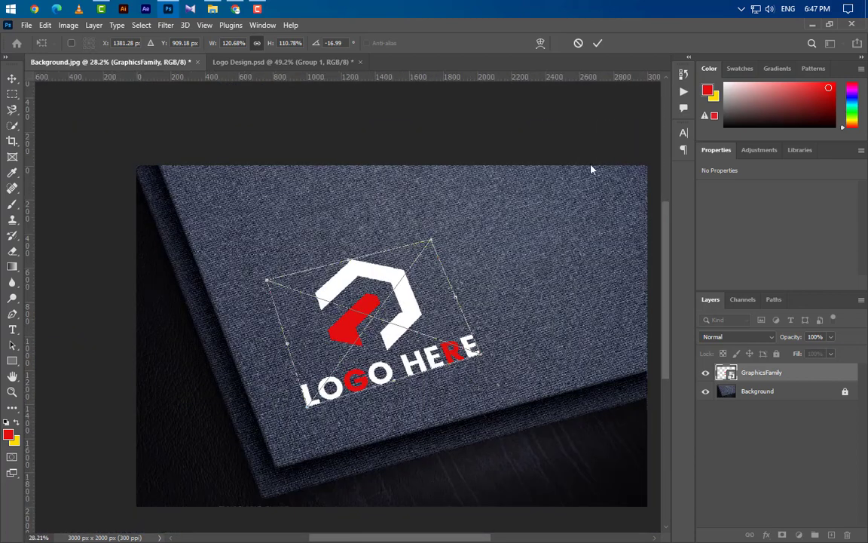
left_click(597, 43)
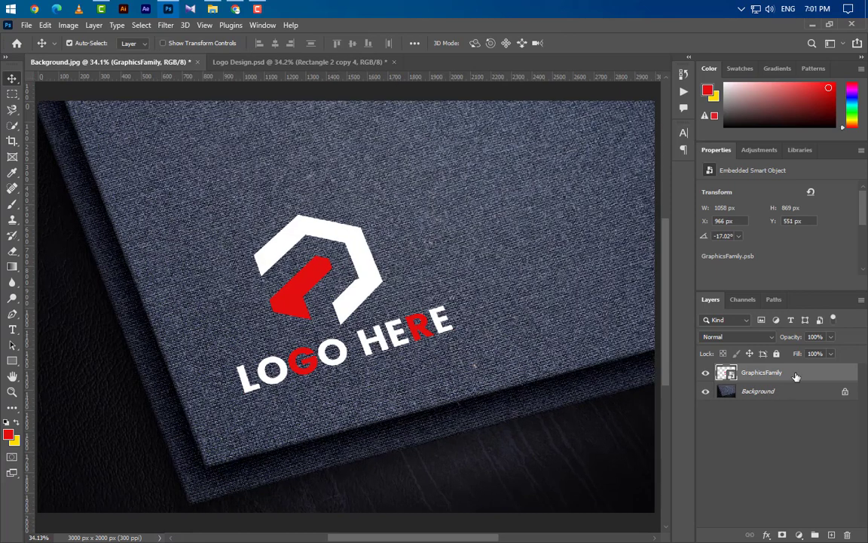
- Add a black Color Overlay in Normal mode at 100% opacity to the GraphicsFamily layer
right_click(796, 375)
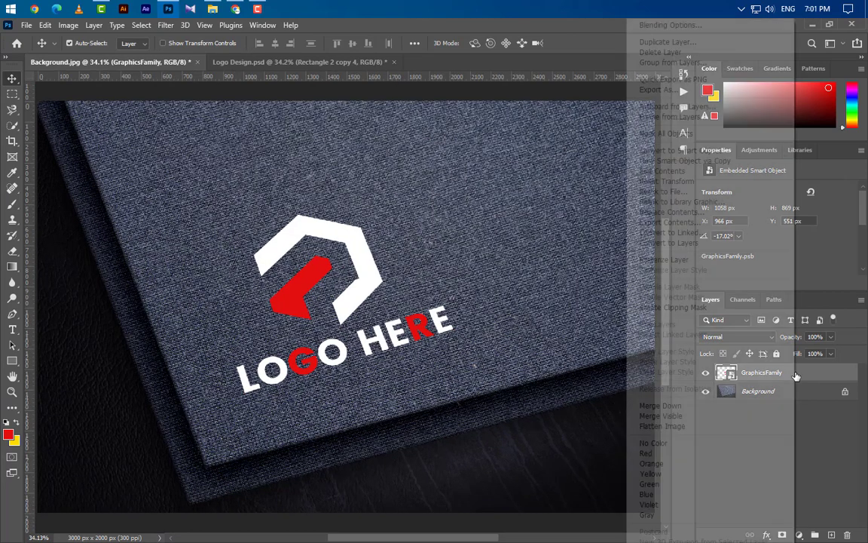
left_click(676, 27)
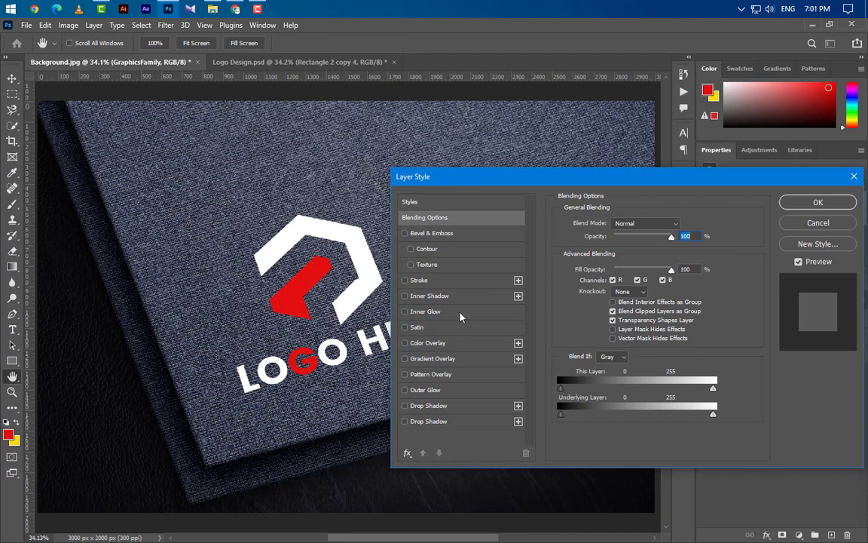
left_click(490, 343)
left_click(684, 226)
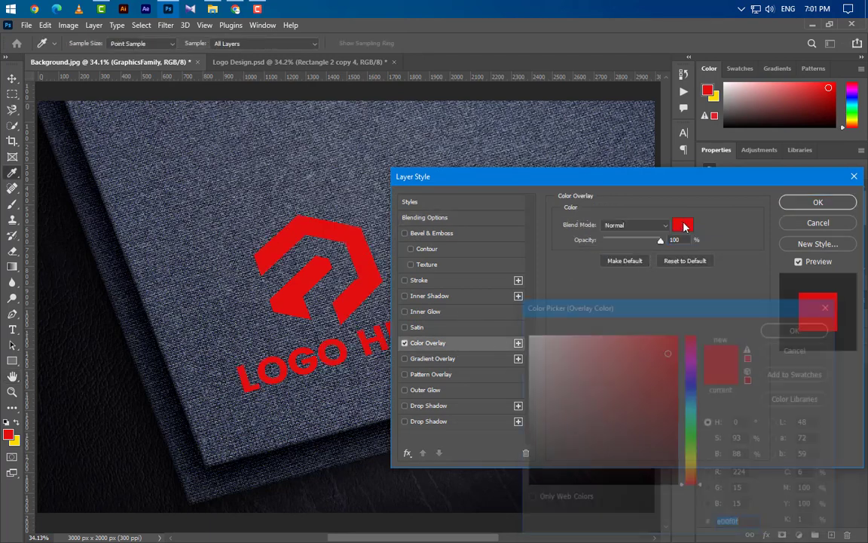
left_click_drag(582, 407, 523, 489)
left_click(797, 329)
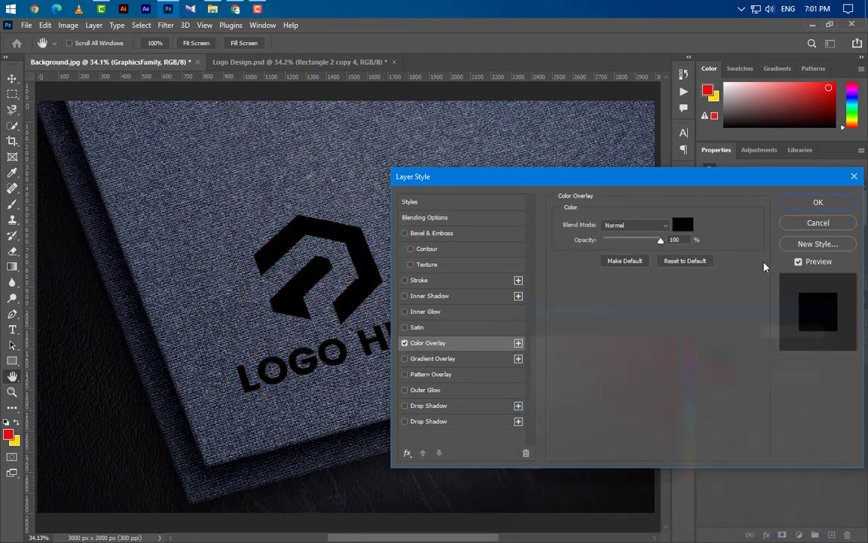
left_click(818, 202)
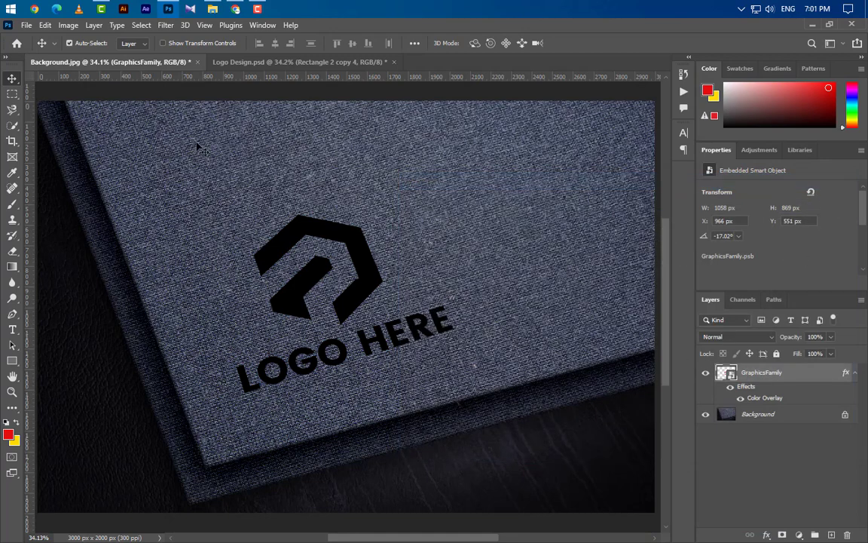
- Apply a Gaussian Blur with a 12-pixel radius to the GraphicsFamily layer
left_click(165, 25)
mouse_move(254, 183)
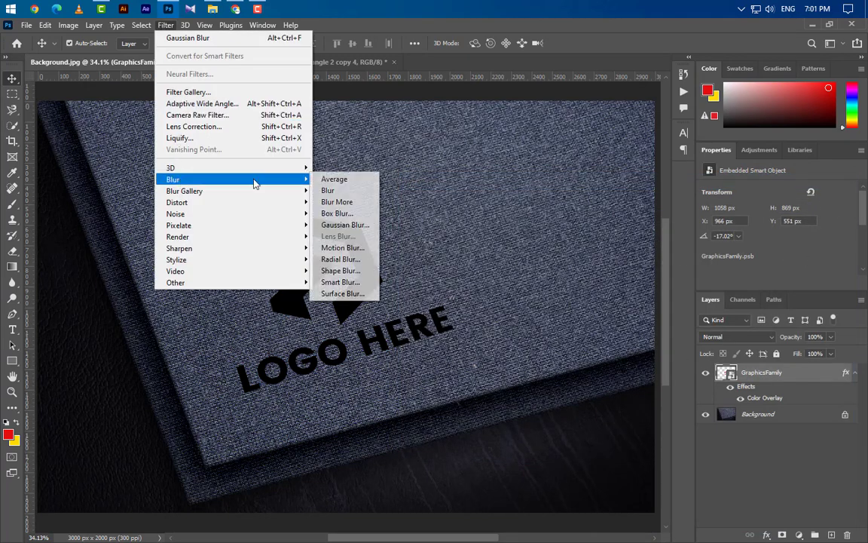
left_click(344, 224)
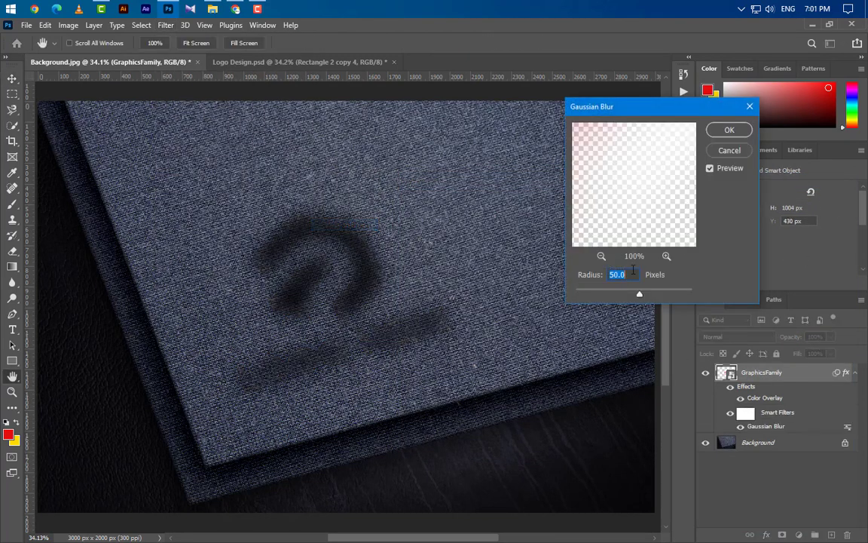
type("12")
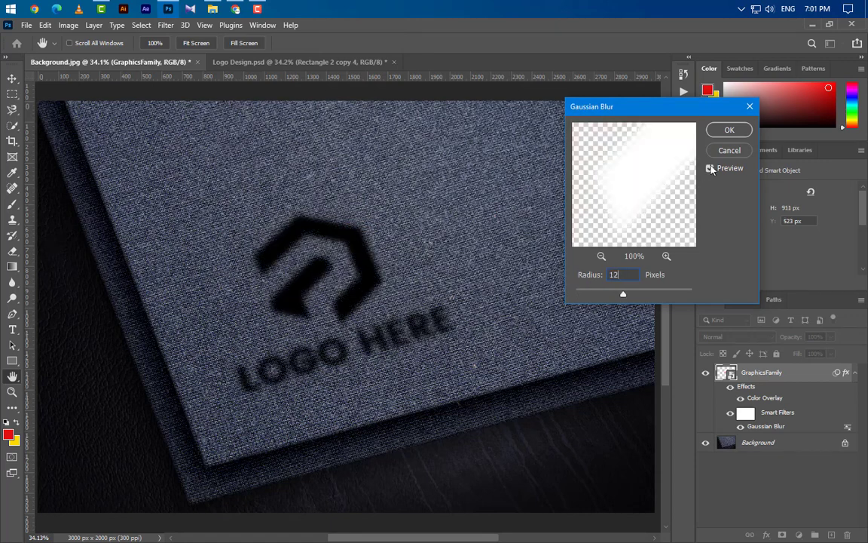
left_click(726, 133)
- Apply a Motion Blur at a 90° angle with a distance of 50 pixels to the GraphicsFamily layer
left_click(164, 25)
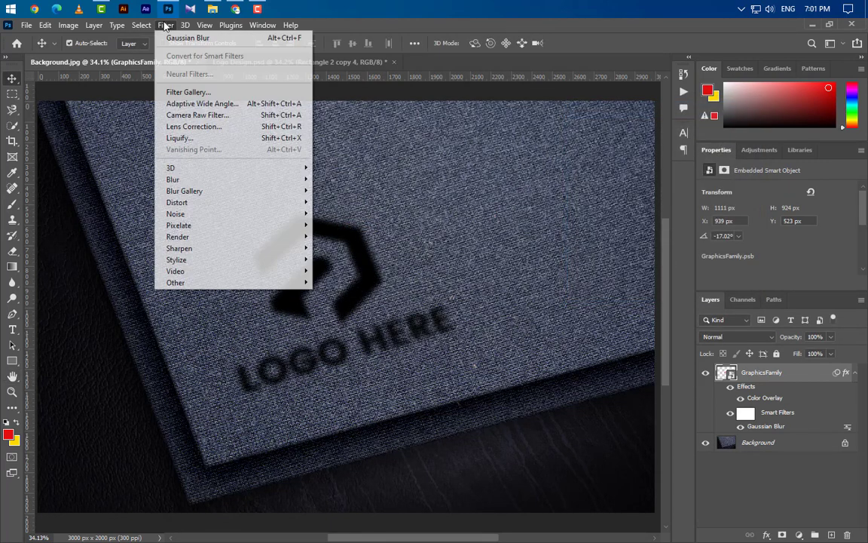
mouse_move(194, 181)
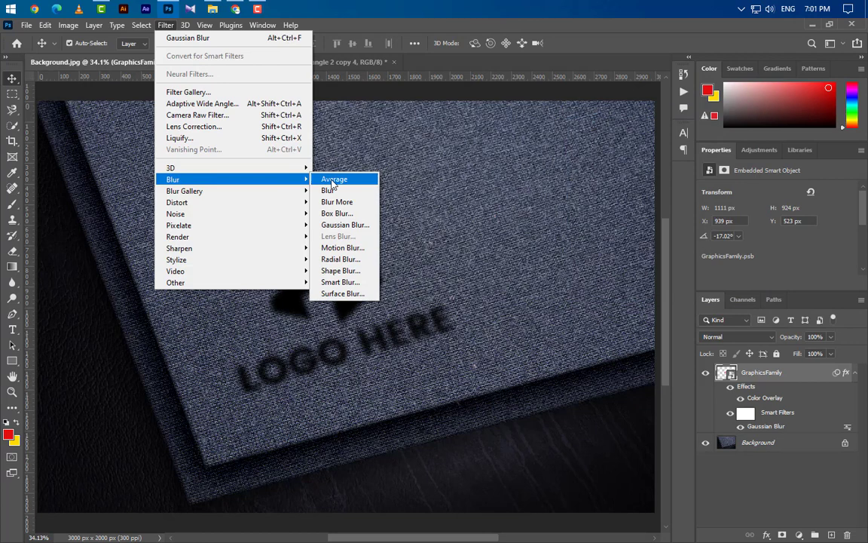
left_click(351, 248)
left_click_drag(644, 313, 615, 313)
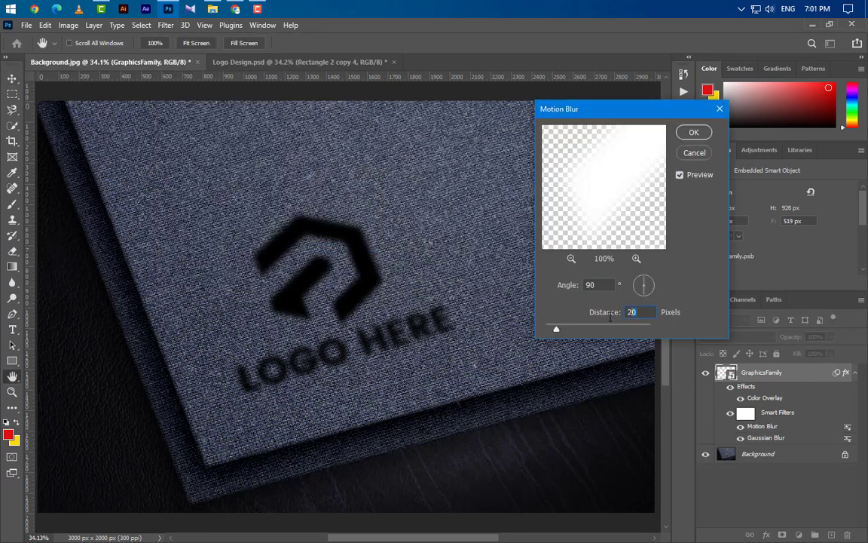
type("50")
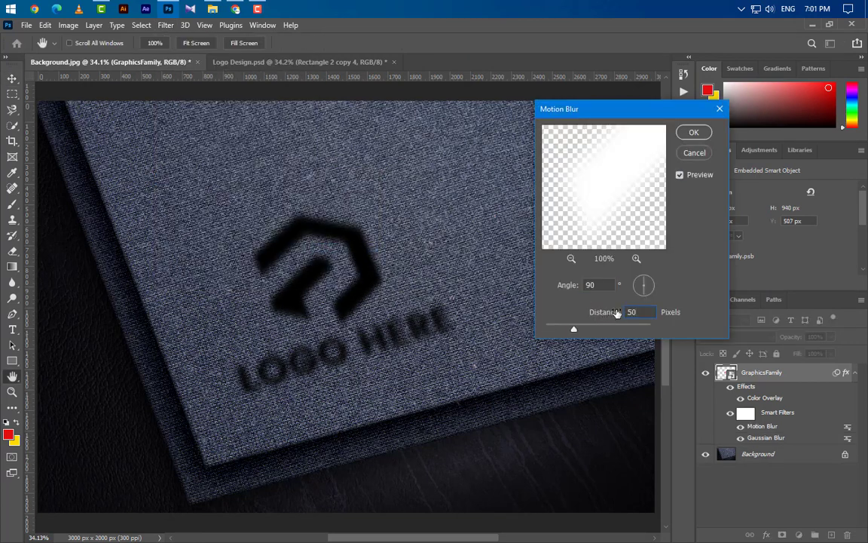
left_click(693, 132)
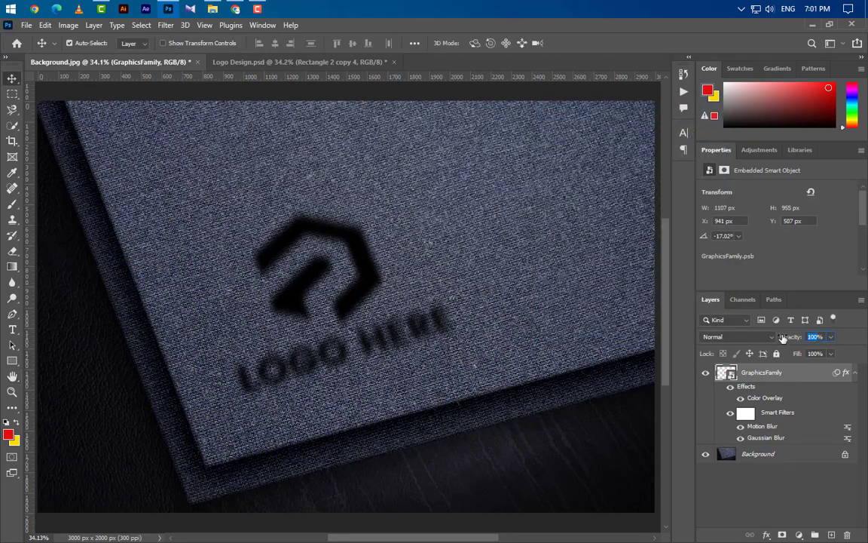
- Set the GraphicsFamily layer's opacity to 35% and collapse its effects list
type("35")
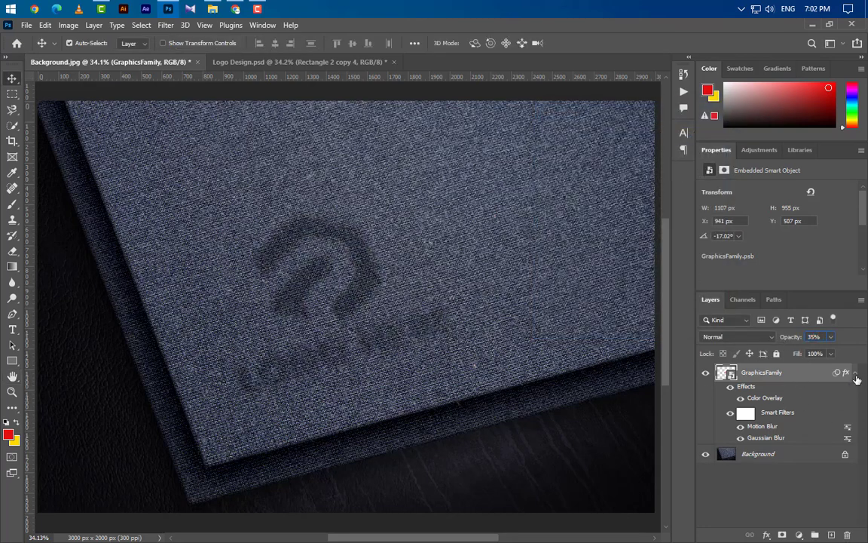
key("Return")
left_click(856, 373)
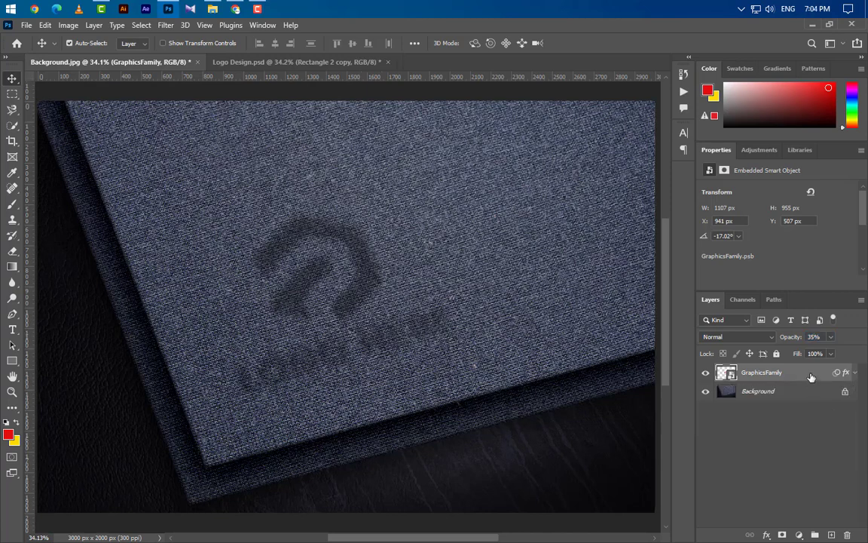
- Duplicate the GraphicsFamily layer as GraphicsFamily copy and remove the copy's smart filters and layer style
right_click(811, 377)
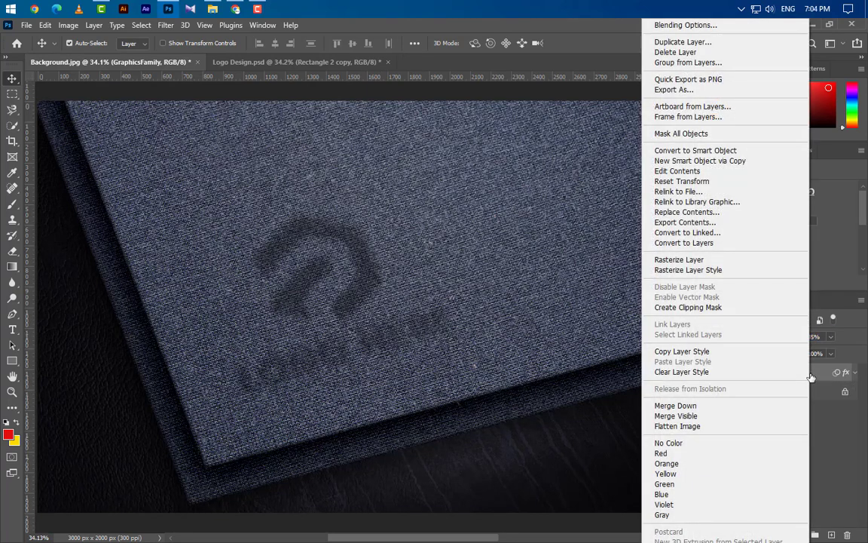
left_click(702, 47)
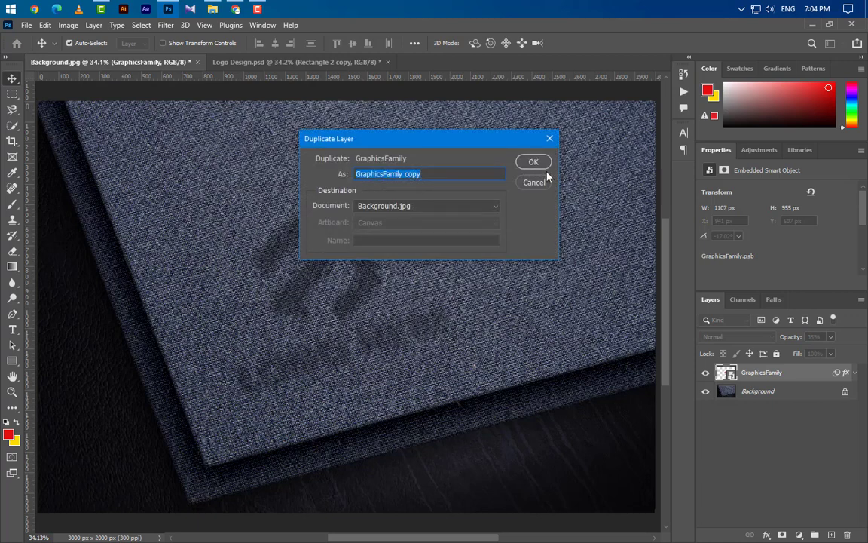
left_click(528, 163)
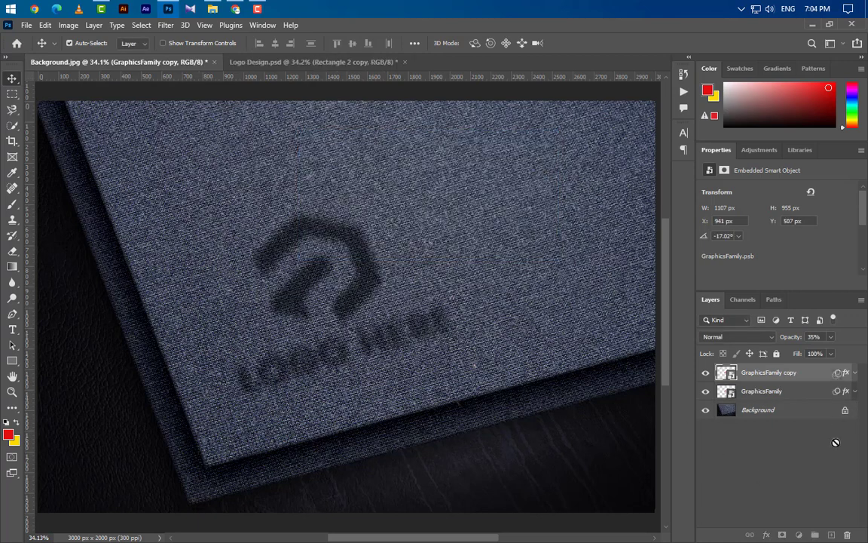
right_click(823, 372)
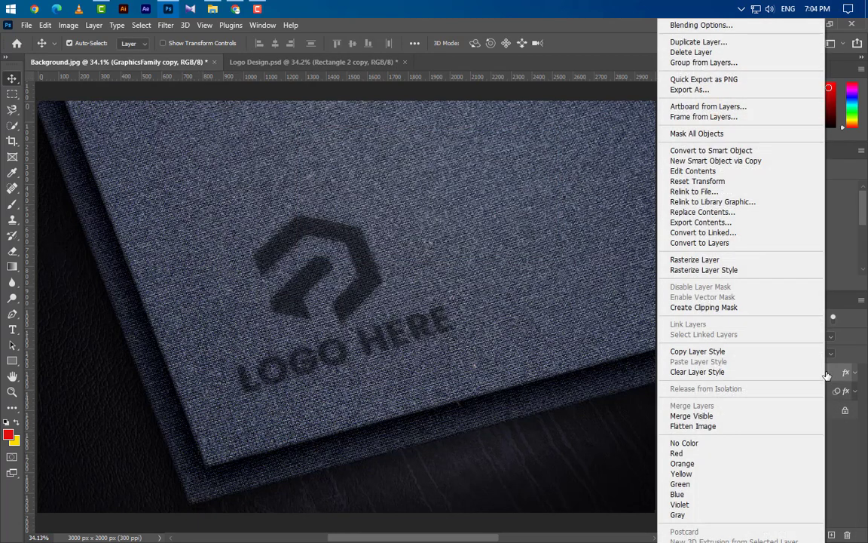
left_click(712, 372)
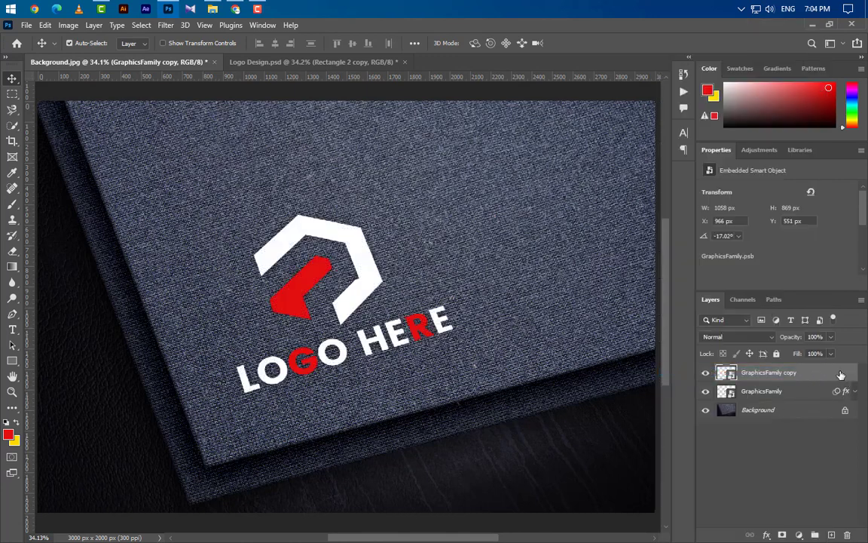
- Add a Pattern Overlay of the denim fabric to the copy in Hard Light at 25% opacity and 70% scale, shifting the pattern to cover the logo evenly
right_click(830, 368)
left_click(713, 25)
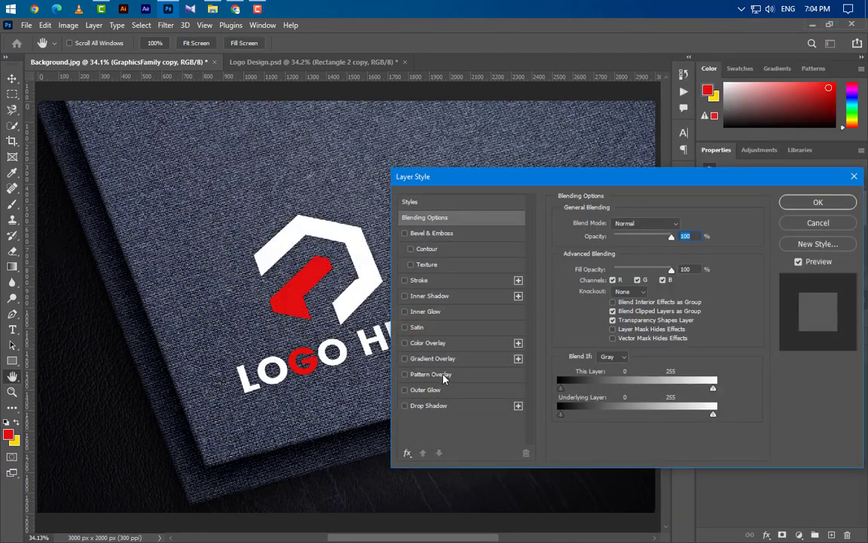
left_click(468, 379)
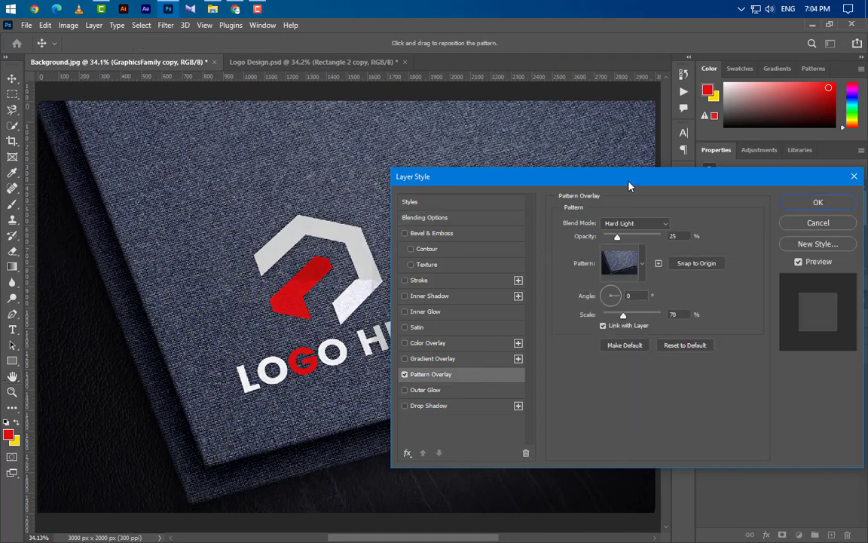
left_click_drag(629, 186, 690, 172)
left_click(693, 209)
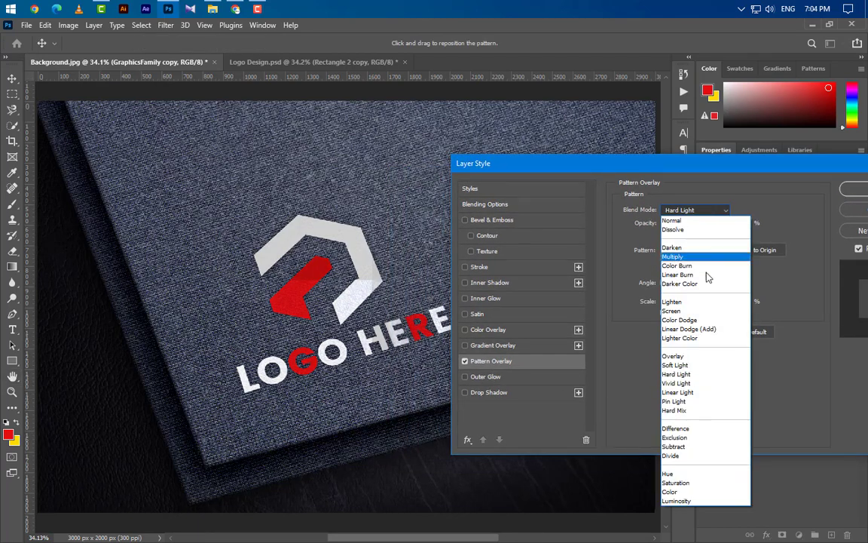
left_click(676, 374)
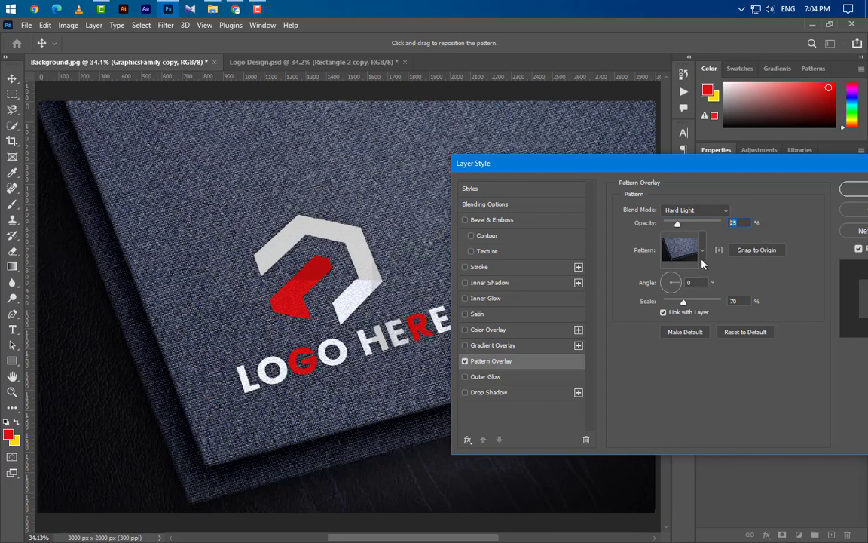
left_click(703, 251)
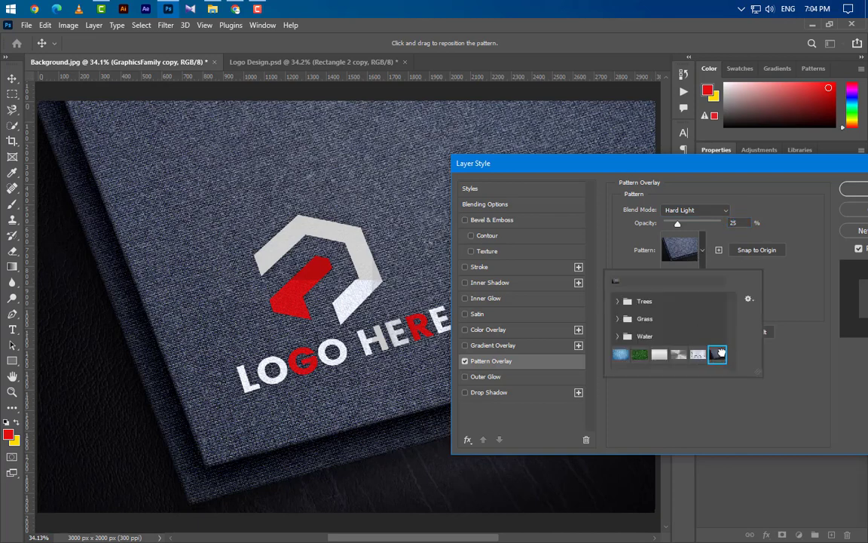
left_click_drag(367, 291, 446, 223)
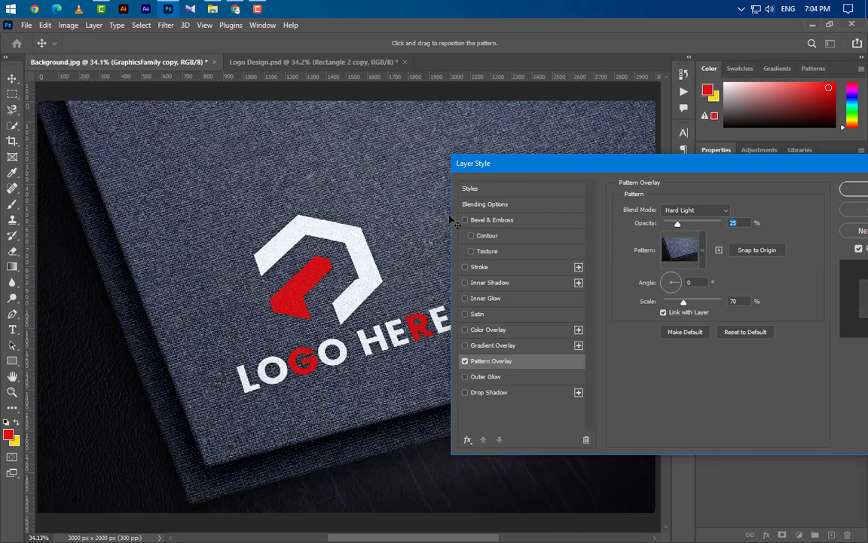
key("Tab")
- Add a white Soft Light Drop Shadow to the copy with 75% opacity, 90° angle, 0 px distance, 30% spread and 10 px size
left_click(519, 394)
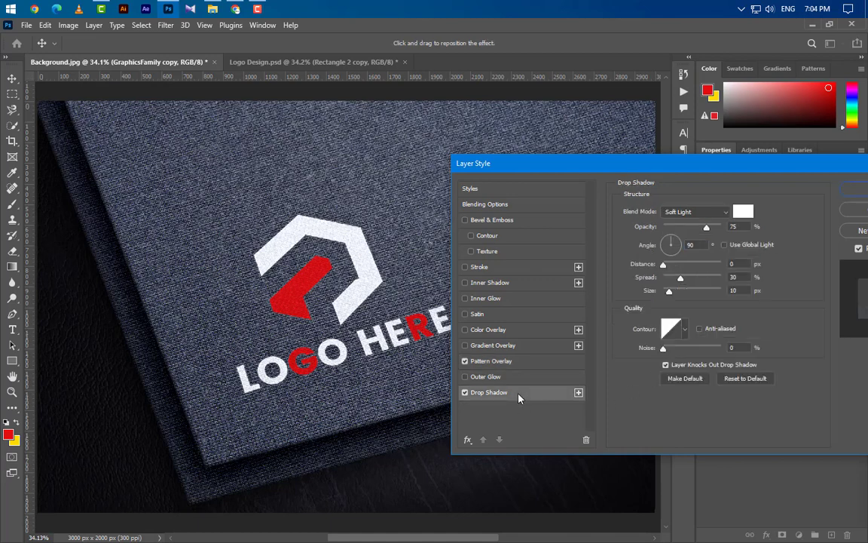
left_click(697, 212)
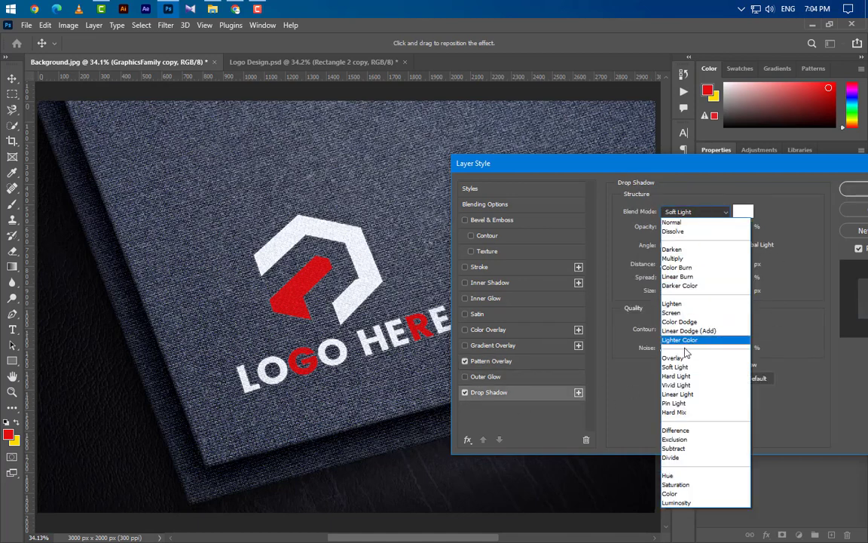
left_click(680, 364)
left_click(743, 212)
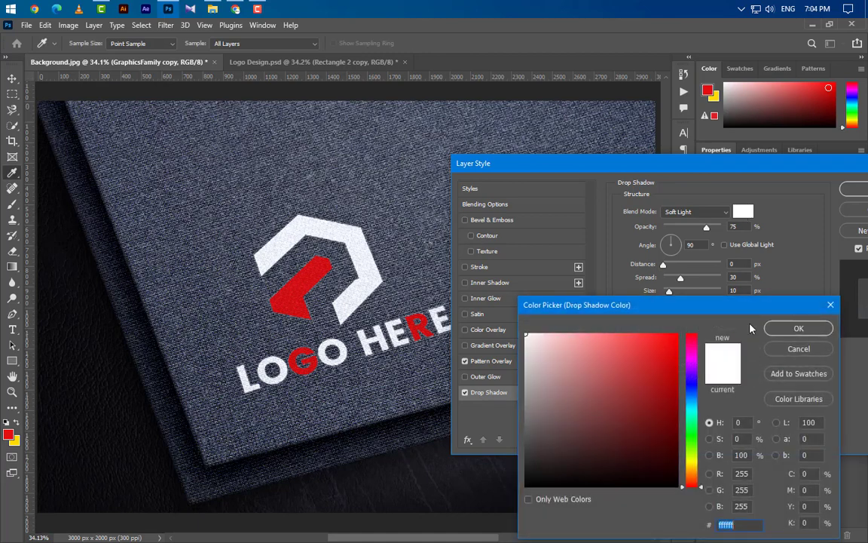
left_click(780, 330)
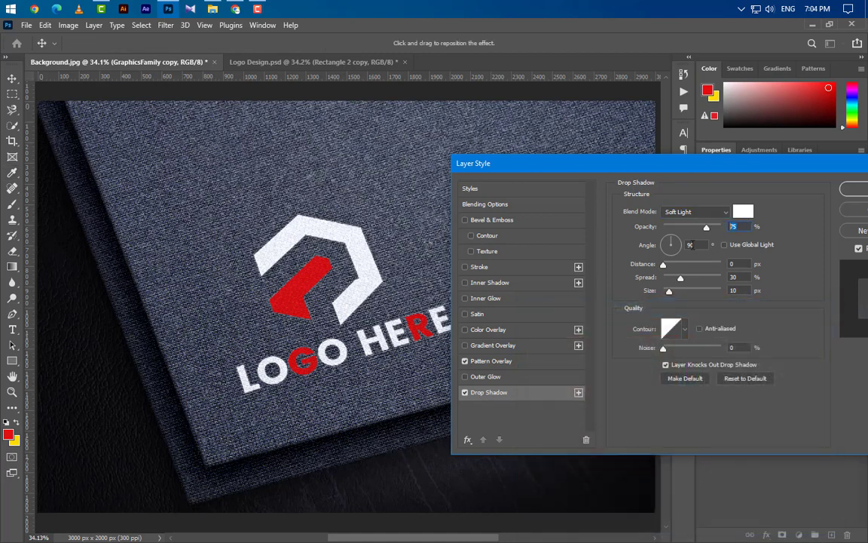
left_click(743, 277)
left_click(741, 291)
left_click(845, 190)
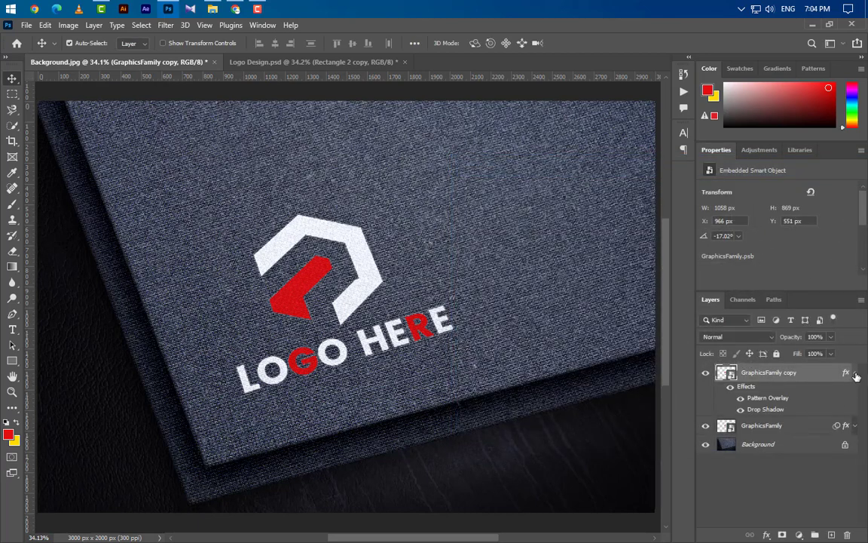
- Duplicate the GraphicsFamily copy layer as GraphicsFamily copy 2
right_click(818, 377)
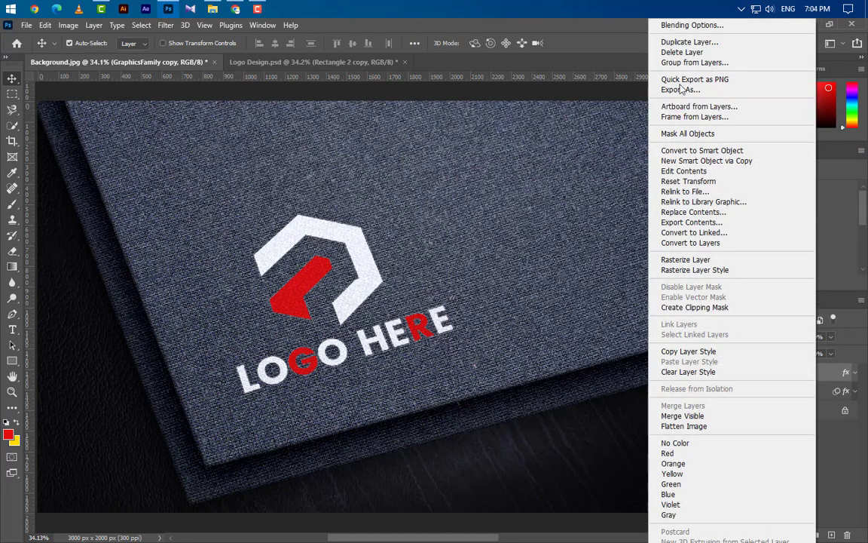
left_click(689, 42)
left_click(527, 160)
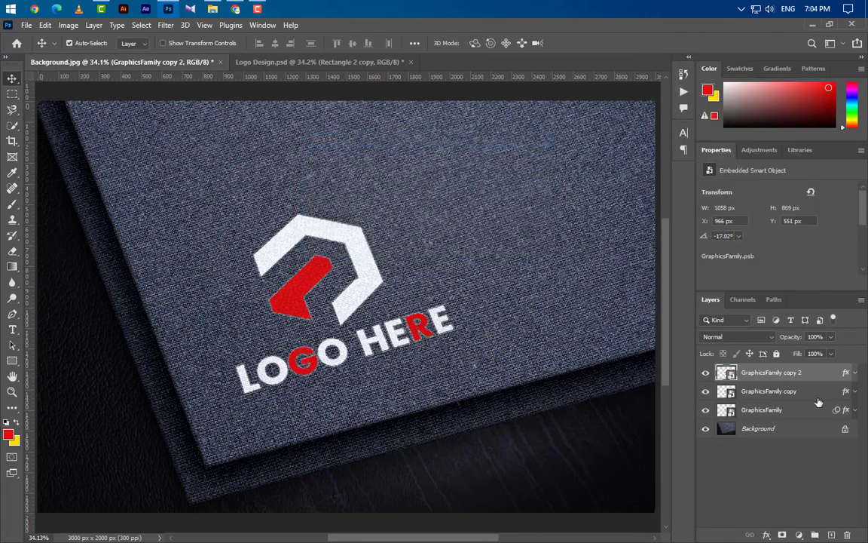
- Change the Drop Shadow of GraphicsFamily copy 2 to black with Normal blend mode
left_click(855, 372)
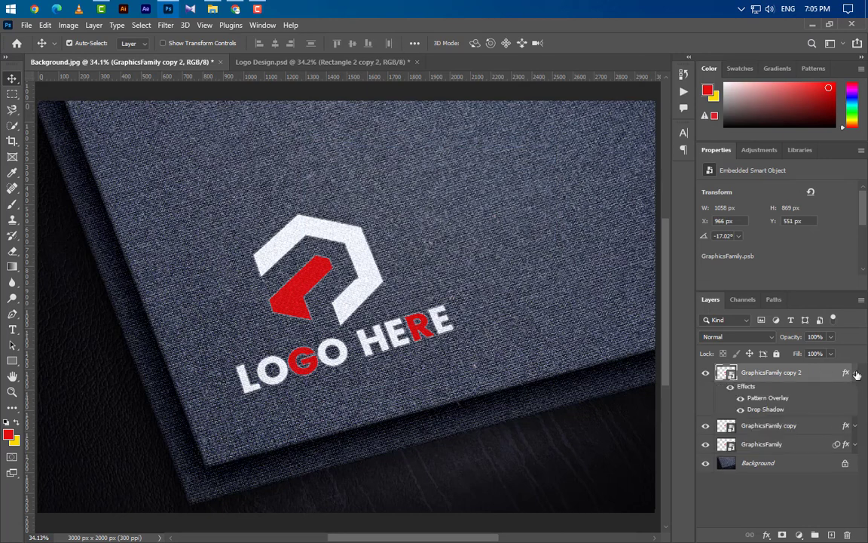
double_click(765, 409)
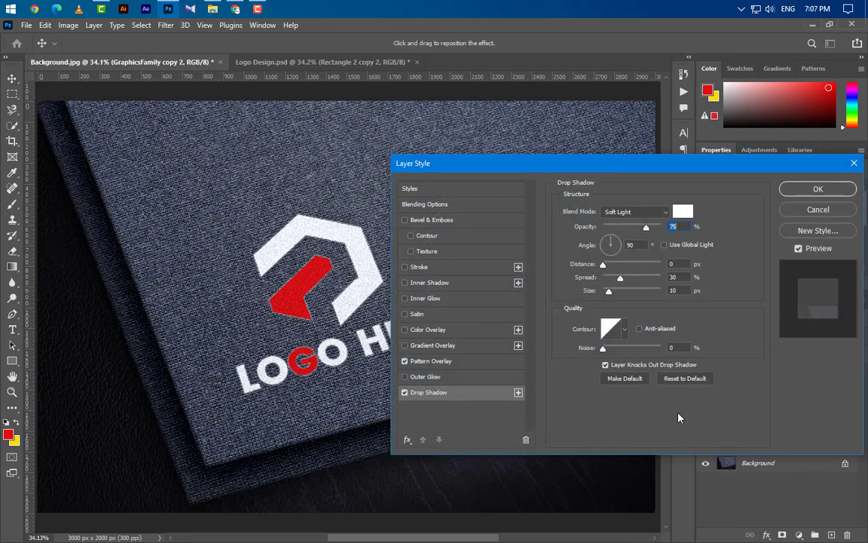
left_click(684, 214)
left_click_drag(596, 422, 494, 494)
left_click(806, 332)
left_click(618, 212)
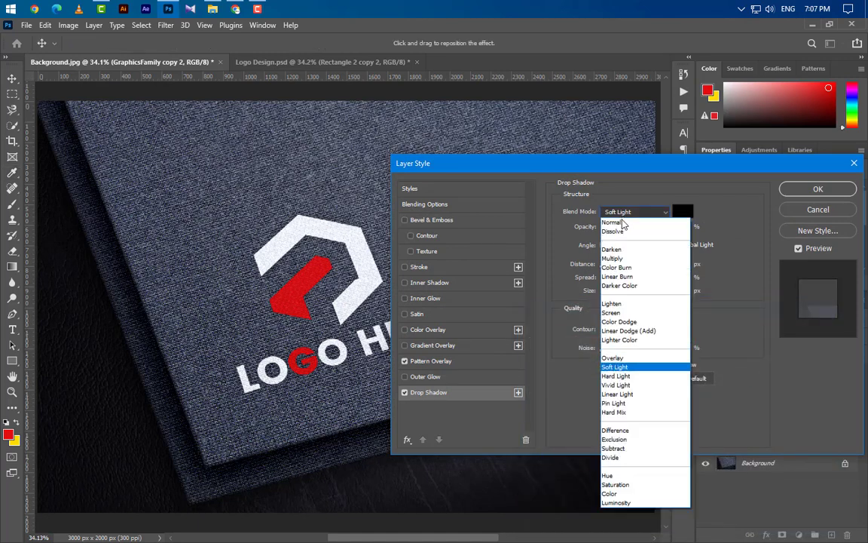
left_click(617, 221)
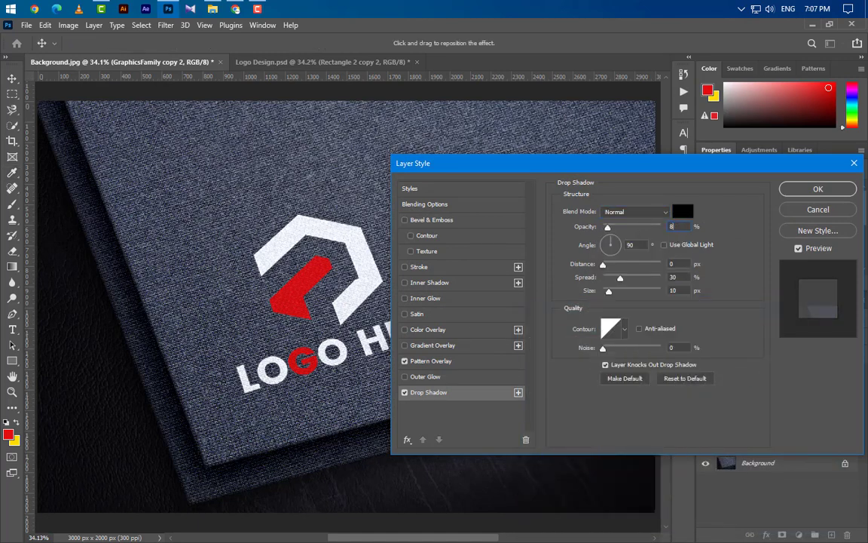
- Set the Drop Shadow to 80% opacity, 5 px distance, 2% spread and 12 px size
type("80")
key("Tab")
key("Tab")
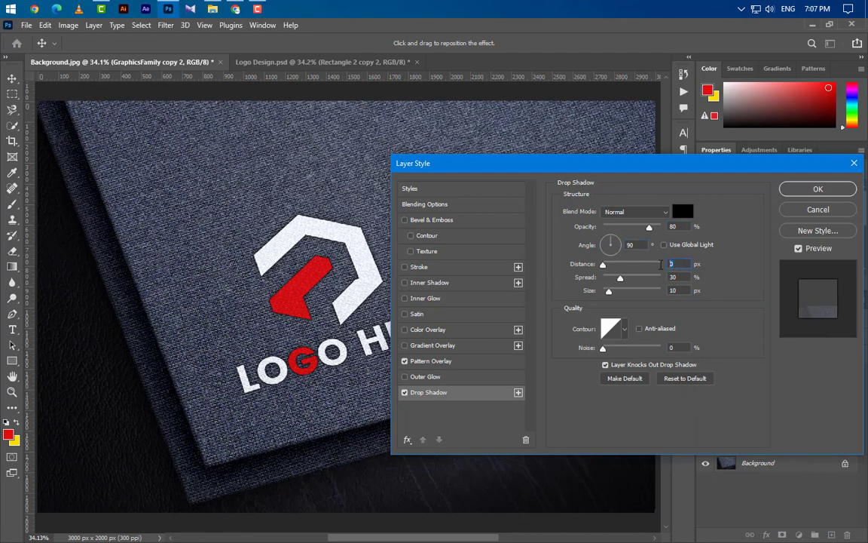
type("5")
key("Tab")
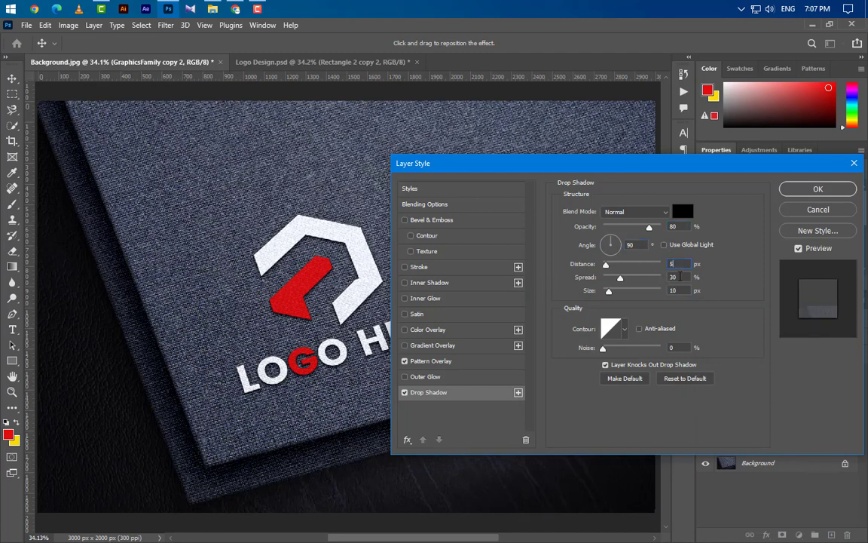
type("2")
key("Tab")
type("12")
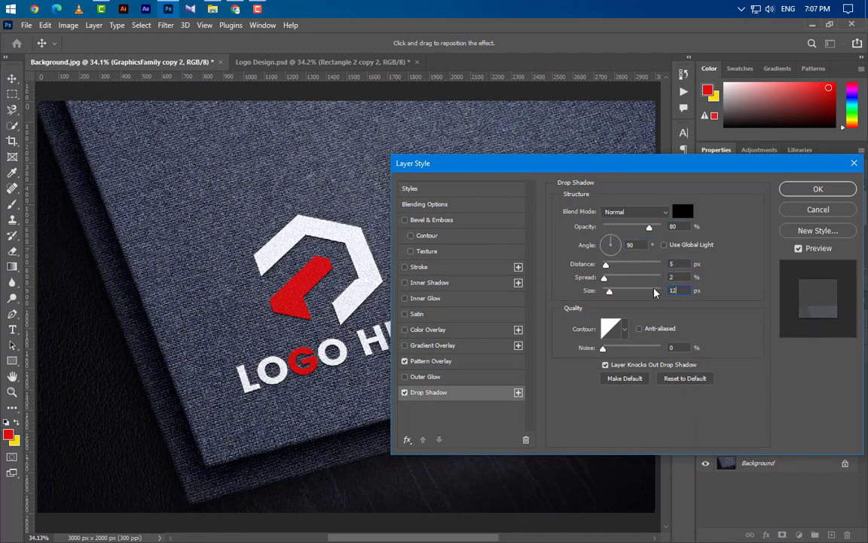
- Turn off the Pattern Overlay on GraphicsFamily copy 2 and add a white Inner Shadow
left_click(405, 361)
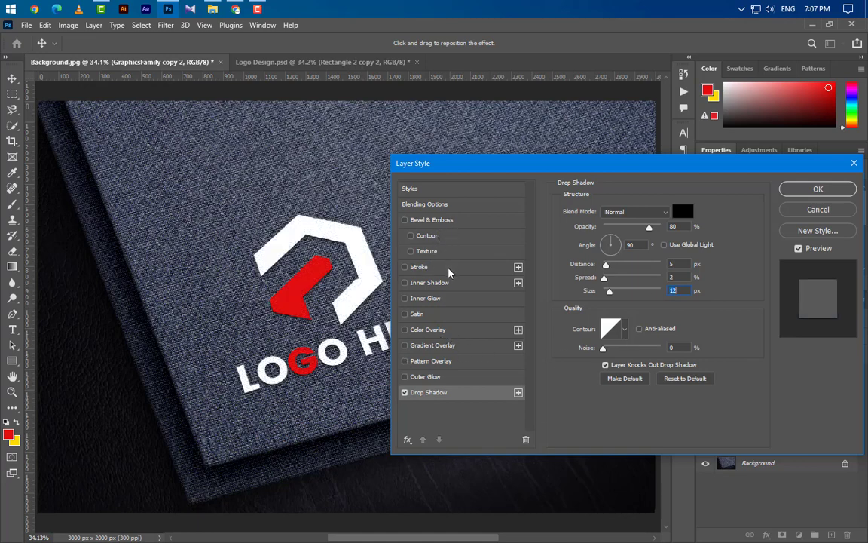
left_click(430, 282)
left_click(683, 211)
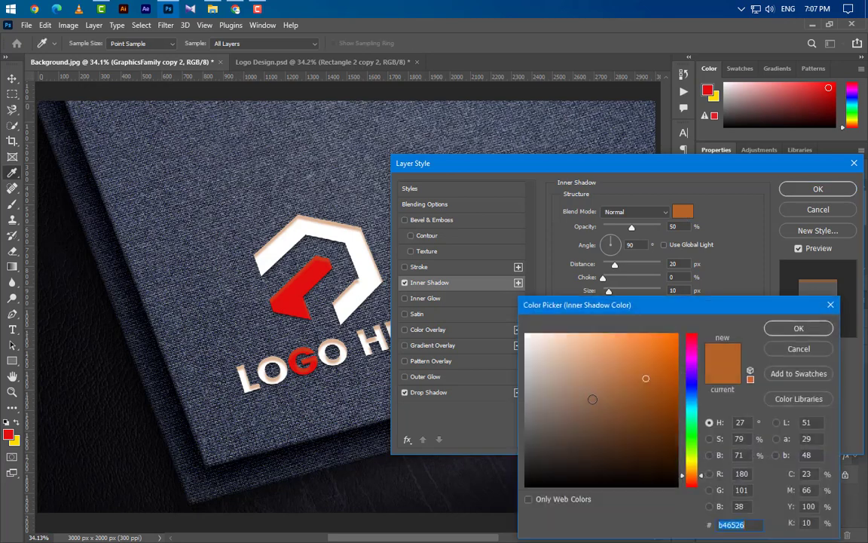
left_click_drag(592, 399, 437, 287)
left_click(796, 328)
- Set the Inner Shadow to 85% opacity, 120° angle, 4 px distance and 10 px size, and apply the layer style
left_click(682, 227)
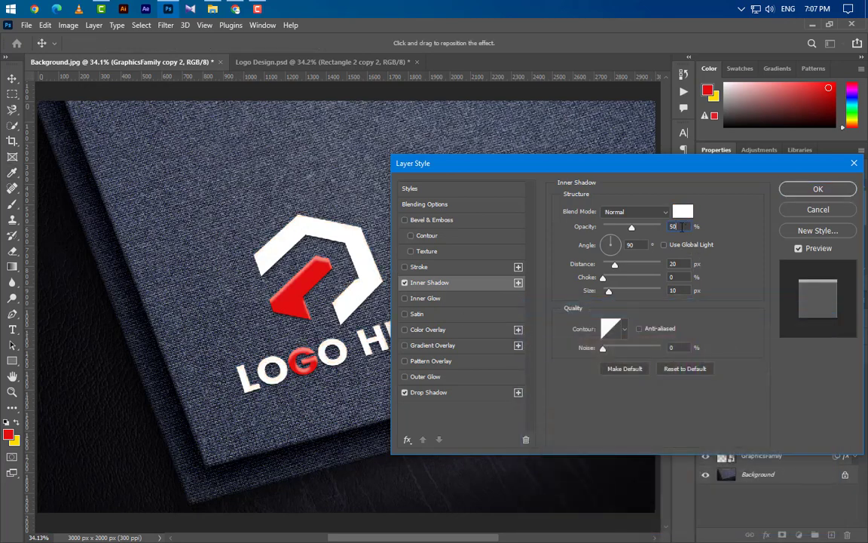
type("85")
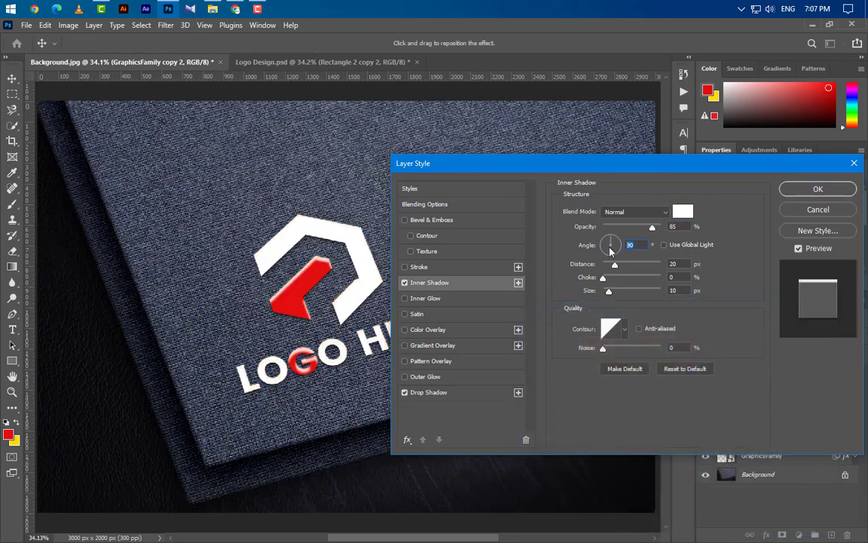
type("120")
double_click(686, 264)
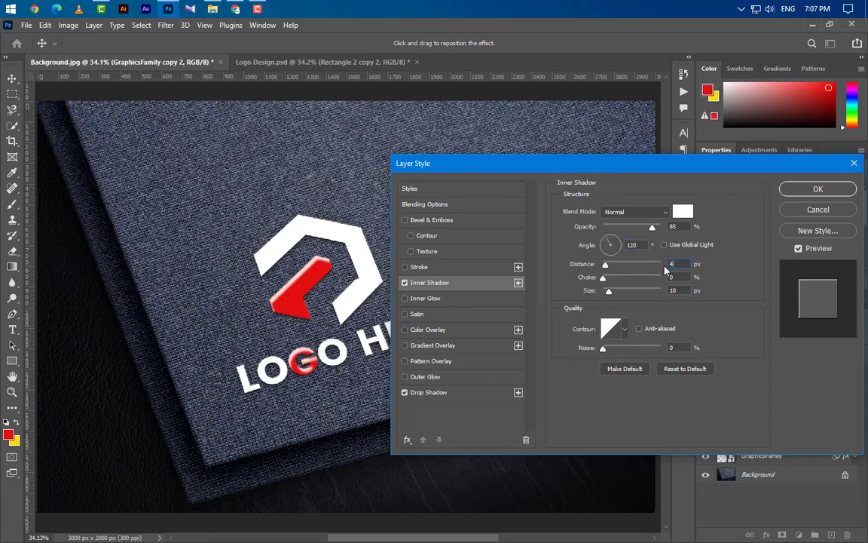
type("4")
type("10")
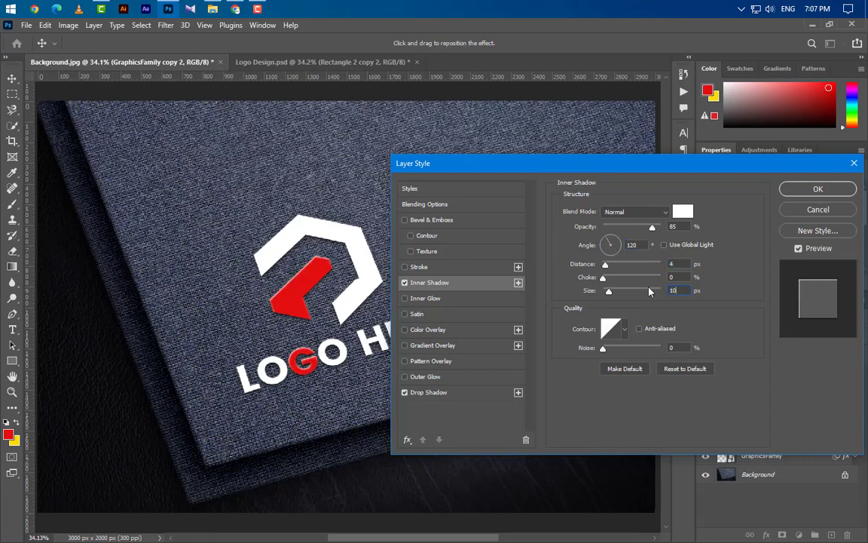
left_click(818, 189)
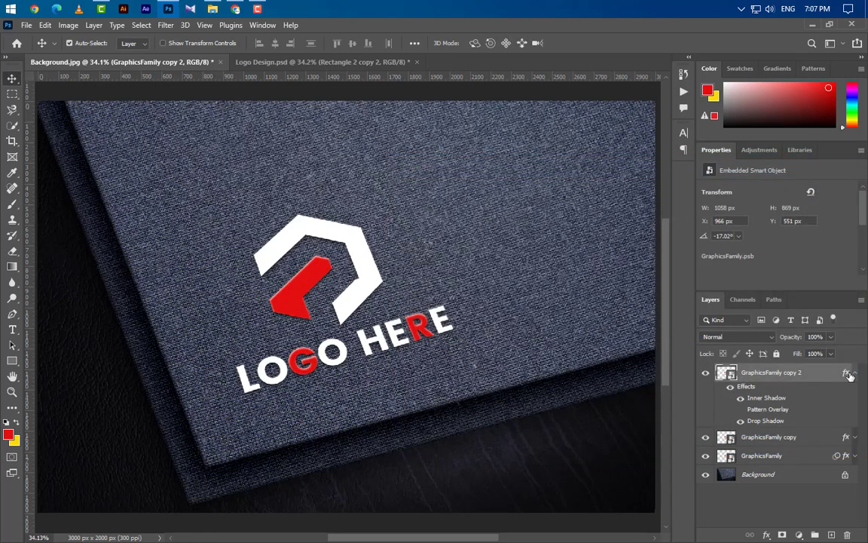
- Collapse the effects list of GraphicsFamily copy 2 and set the layer's fill to 0%
left_click(855, 373)
left_click(831, 353)
left_click_drag(829, 365, 699, 367)
- Duplicate GraphicsFamily copy 2 as GraphicsFamily copy 3 and remove the new copy's layer style
right_click(811, 388)
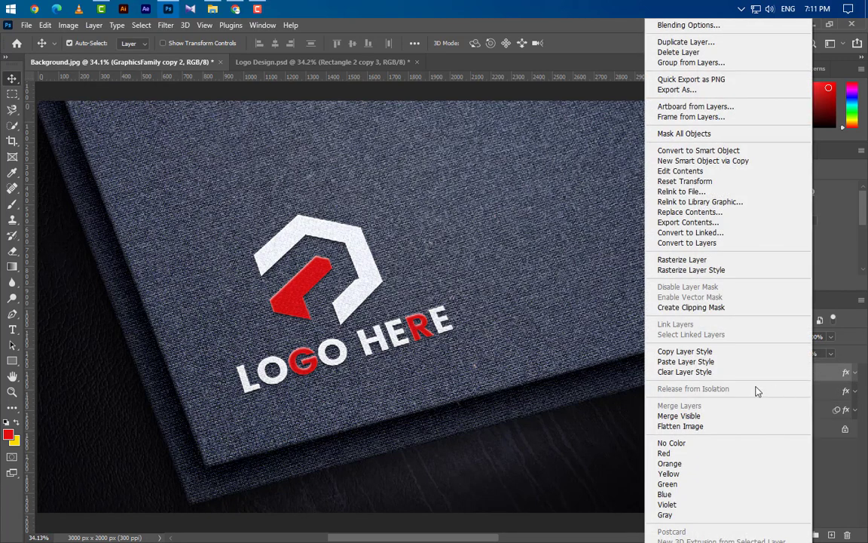
left_click(686, 41)
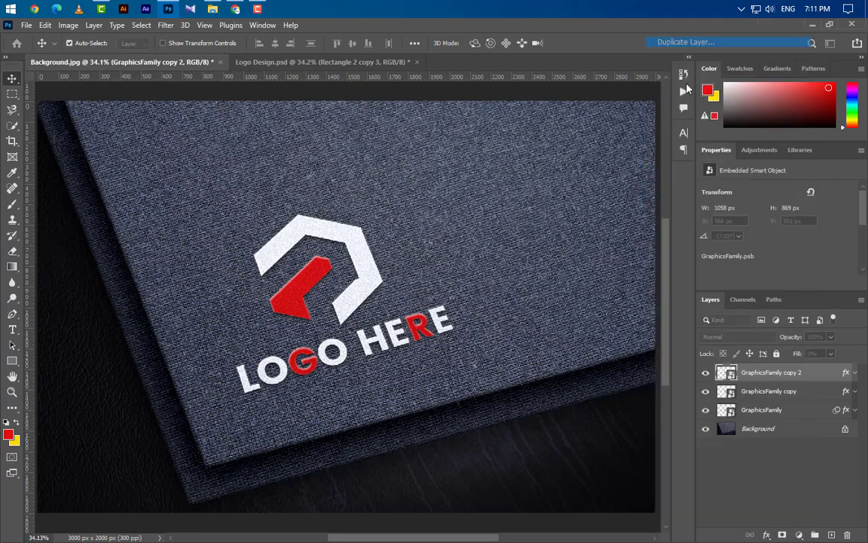
left_click(532, 163)
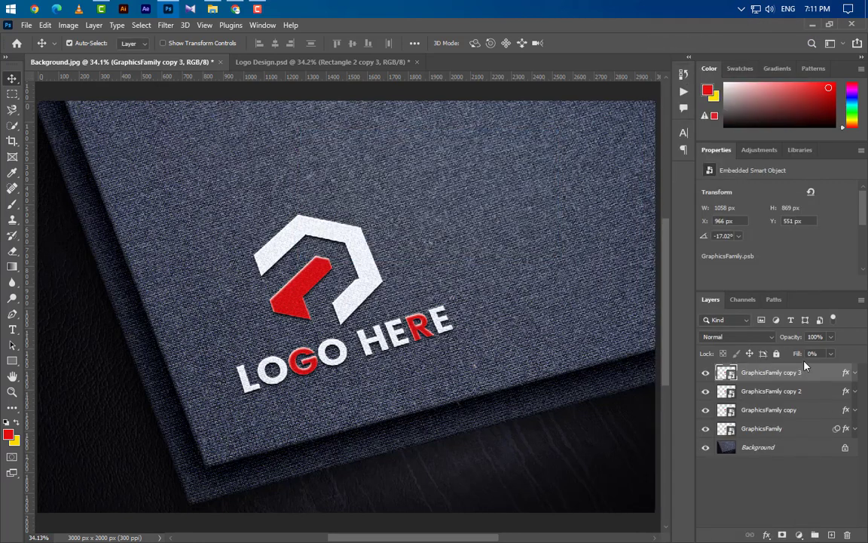
left_click(854, 374)
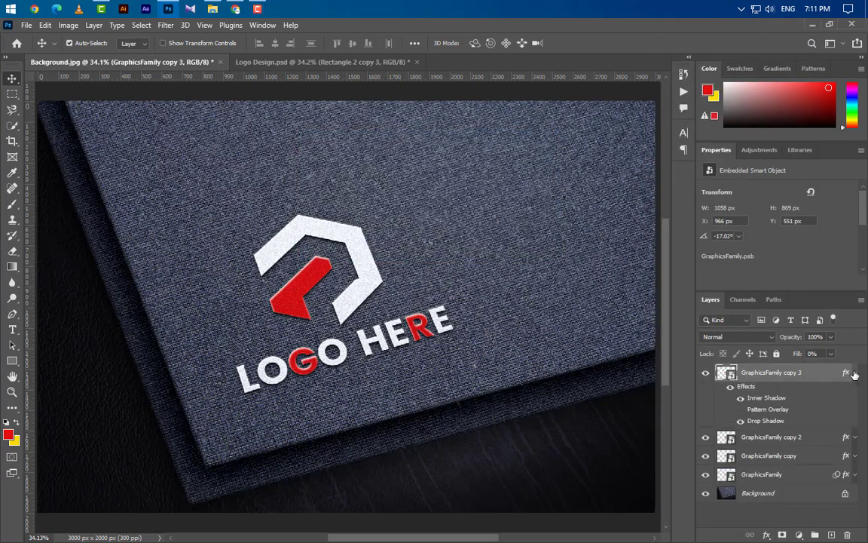
left_click_drag(844, 375, 847, 534)
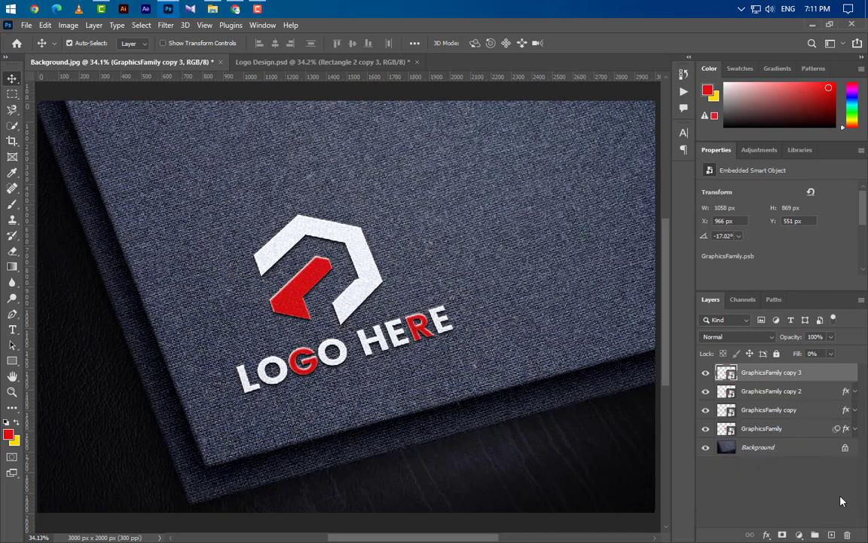
- Add a Smooth Inner Bevel to GraphicsFamily copy 3 with 70% depth, direction Up, 7 px size and 10 px soften
right_click(837, 376)
left_click(711, 25)
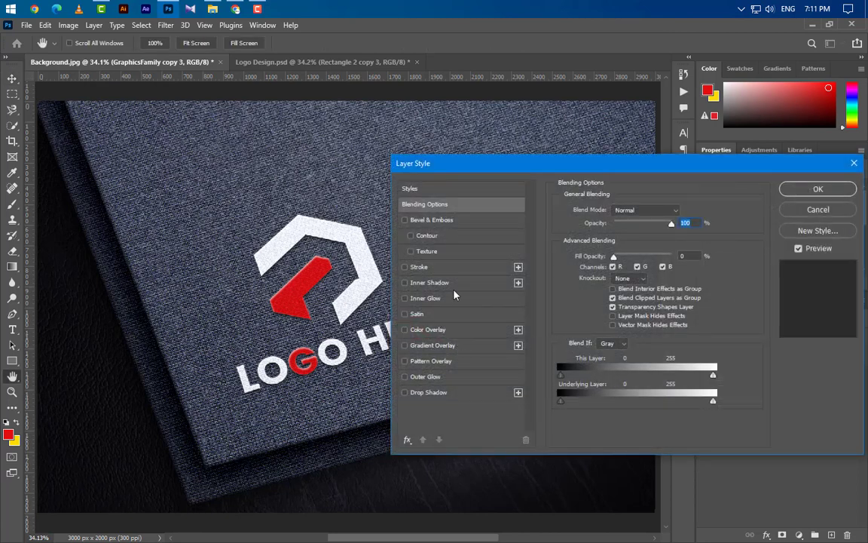
left_click(453, 221)
left_click(634, 210)
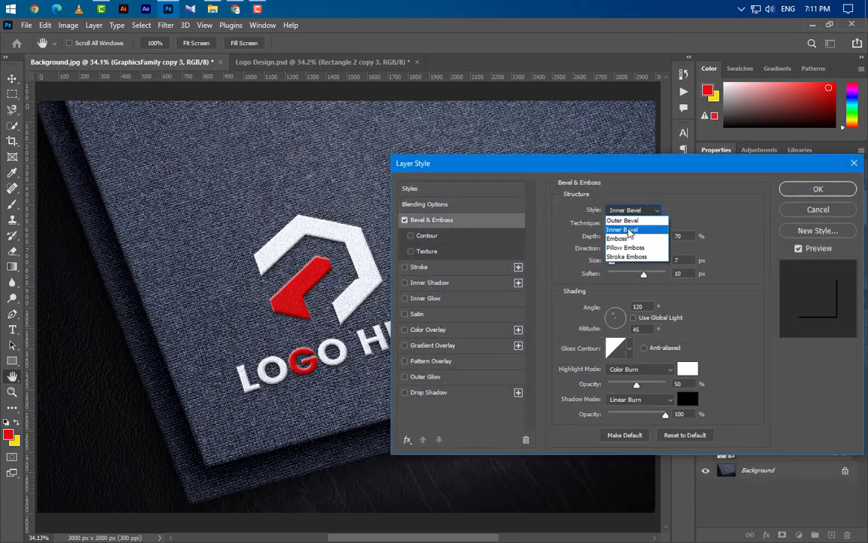
left_click(629, 227)
left_click(629, 223)
left_click(678, 236)
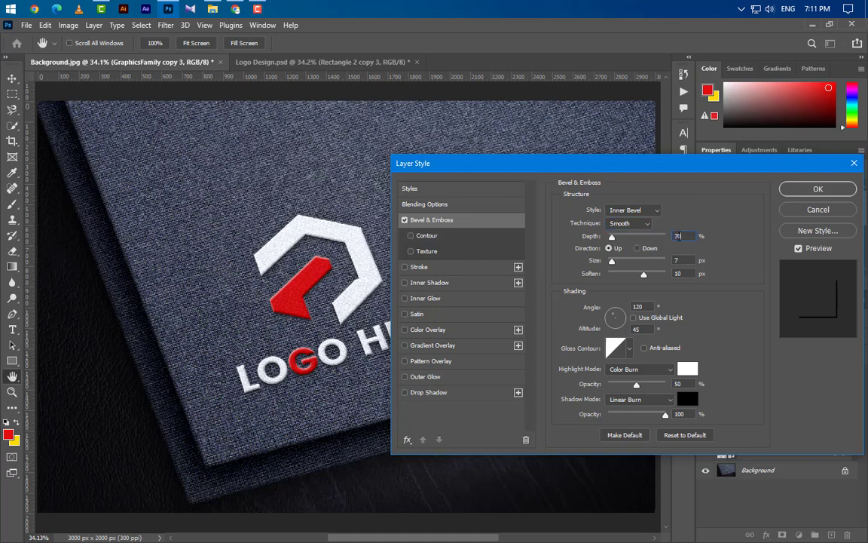
left_click(675, 260)
left_click_drag(694, 275, 658, 275)
- Give the bevel a 120° angle, 45° altitude, Color Burn highlight and Linear Burn shadow, apply it and collapse the layer's effects list
left_click_drag(643, 308, 618, 332)
left_click(649, 371)
left_click(644, 298)
left_click(653, 398)
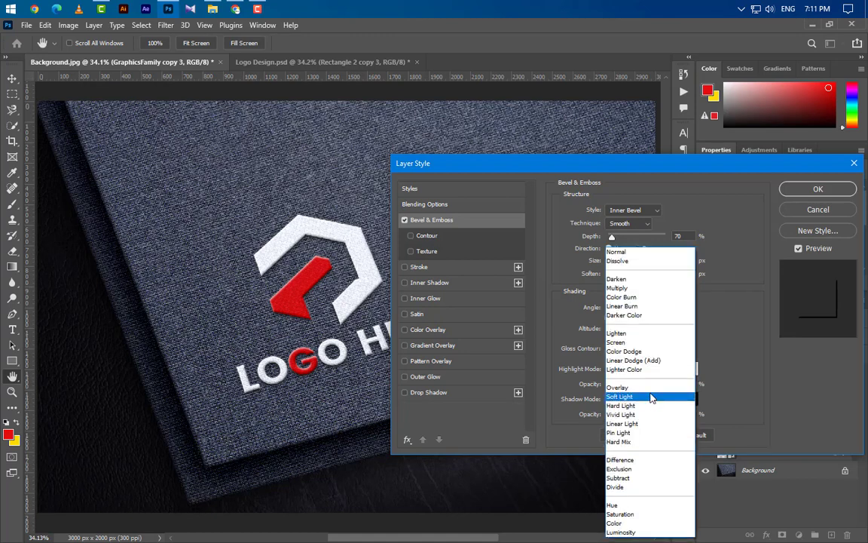
left_click(643, 307)
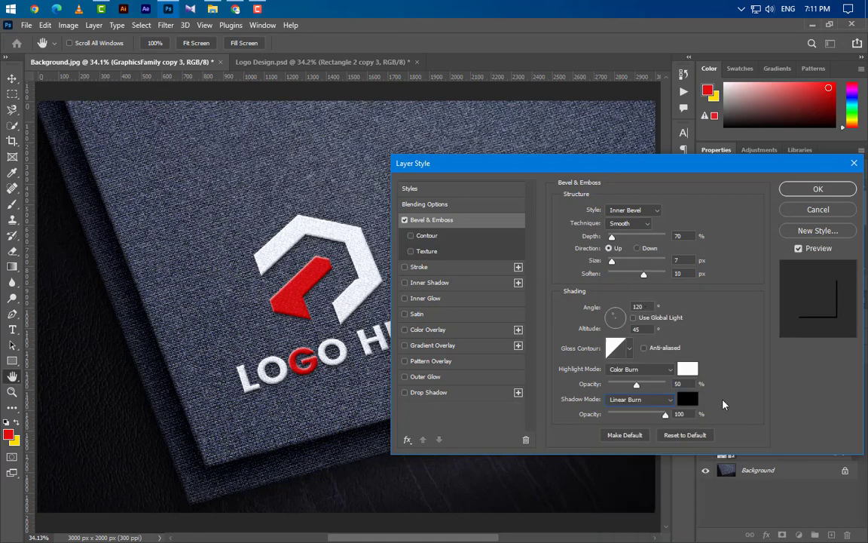
left_click(818, 188)
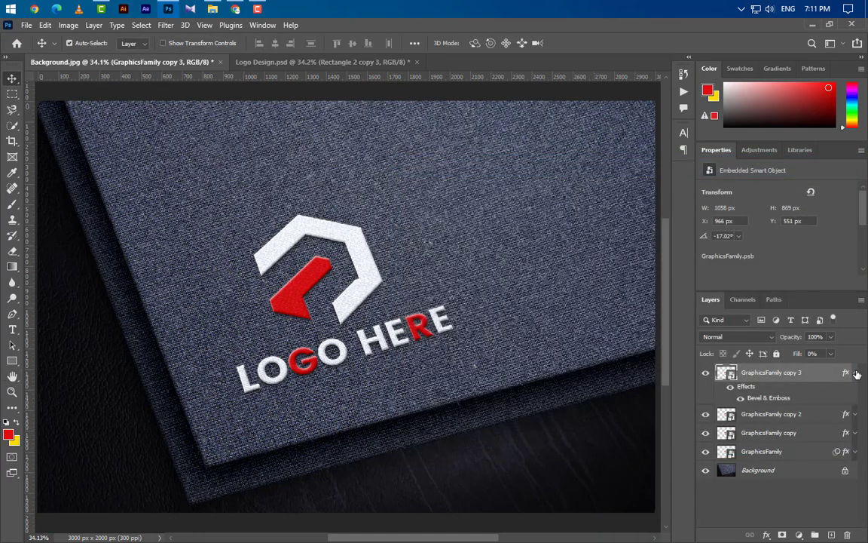
left_click(857, 373)
- Add a Gradient fill layer above the logo layers and set the gradient's starting color stop to black (000000)
left_click(799, 534)
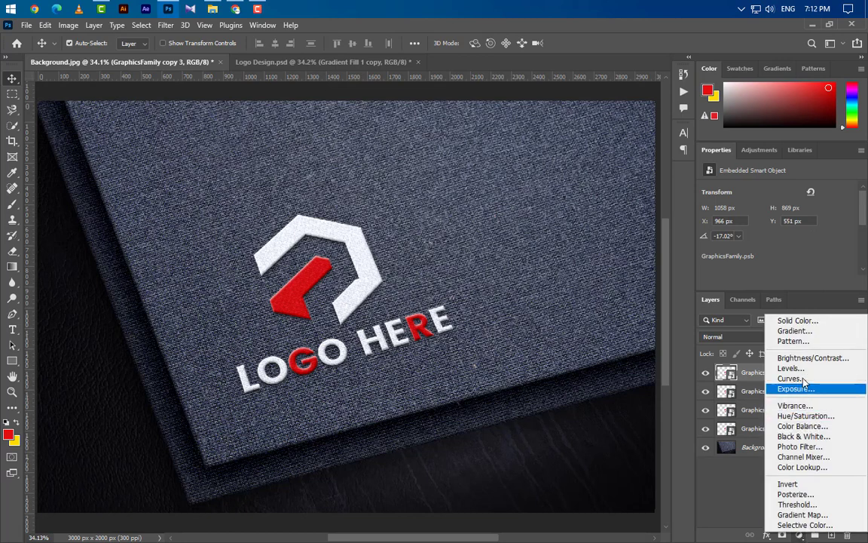
left_click(795, 330)
left_click(540, 169)
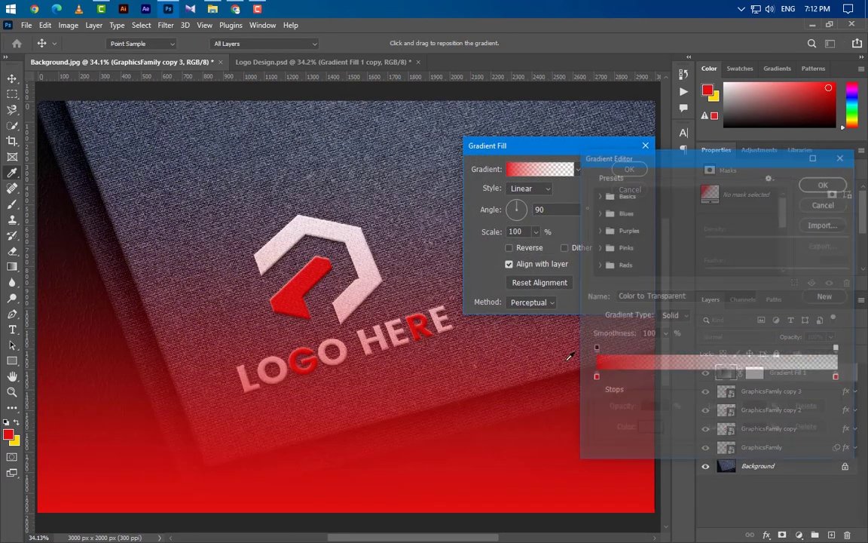
double_click(594, 377)
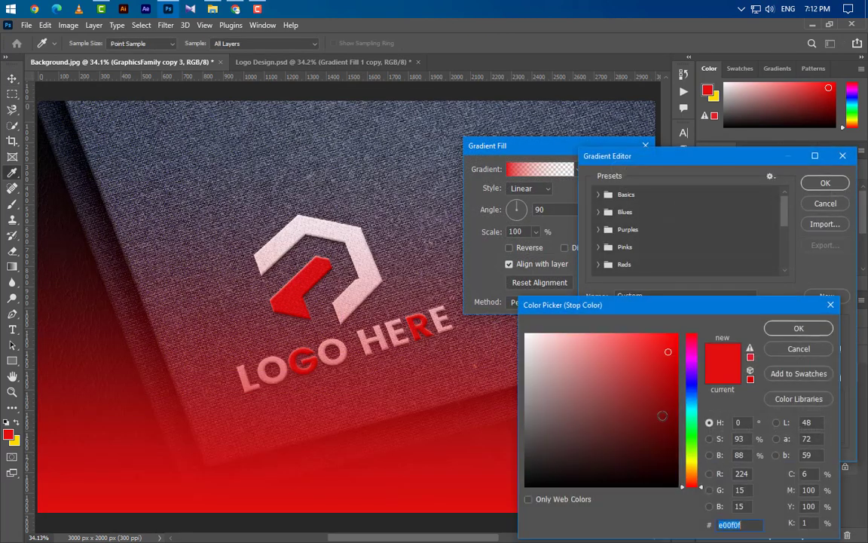
type("000000")
left_click(785, 330)
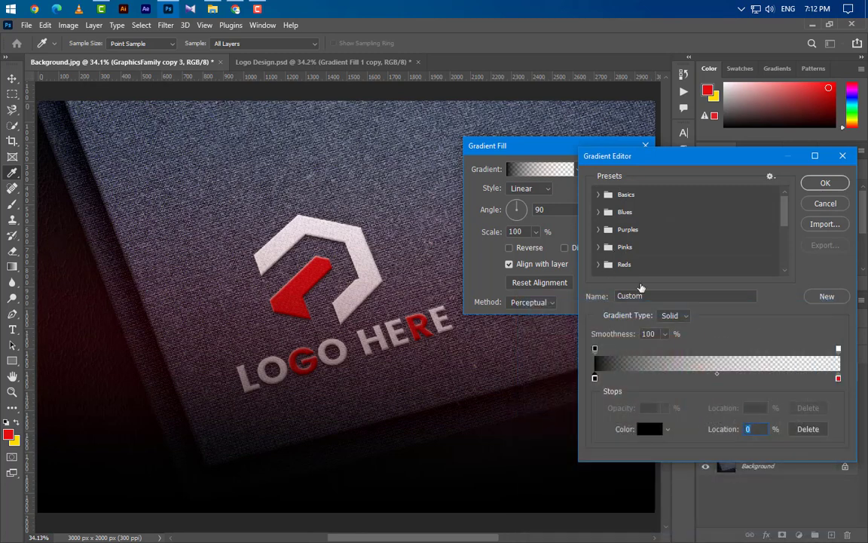
- Set the gradient's starting opacity stop to 82% and its ending color stop to white (ffffff)
left_click(594, 349)
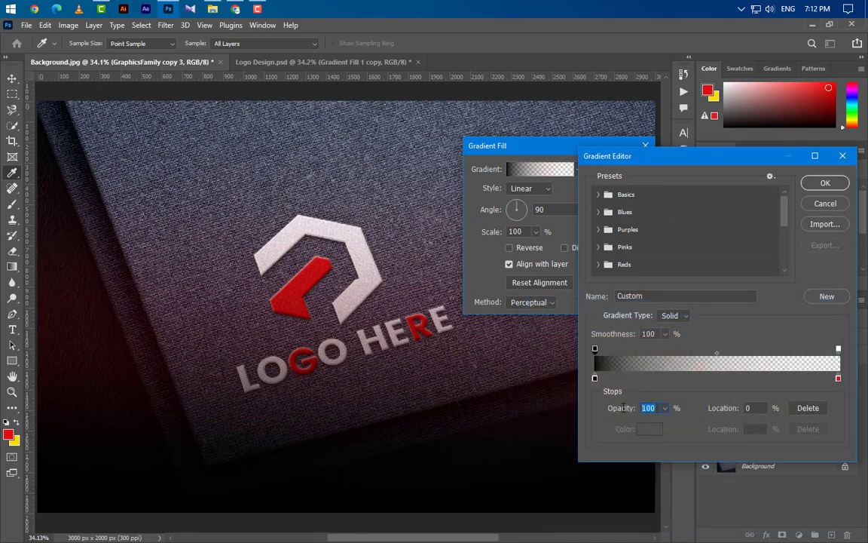
type("82")
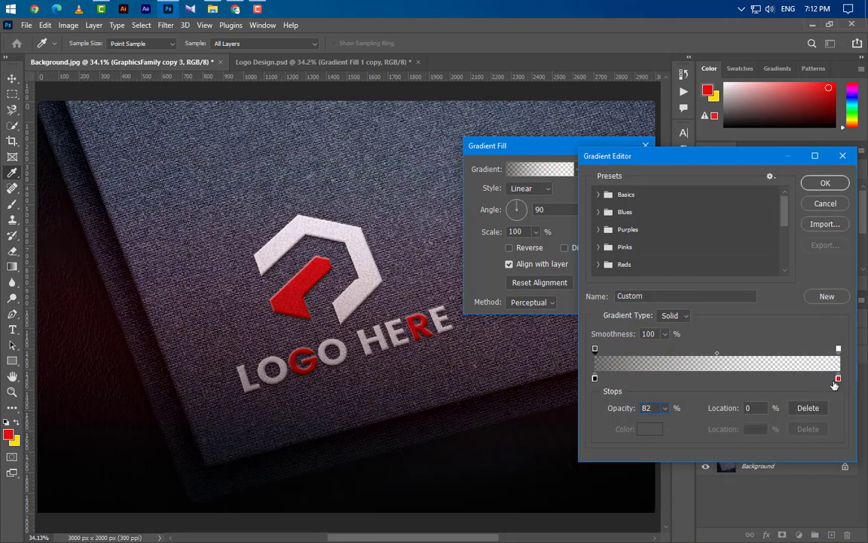
left_click(838, 378)
left_click(650, 429)
type("ffffff")
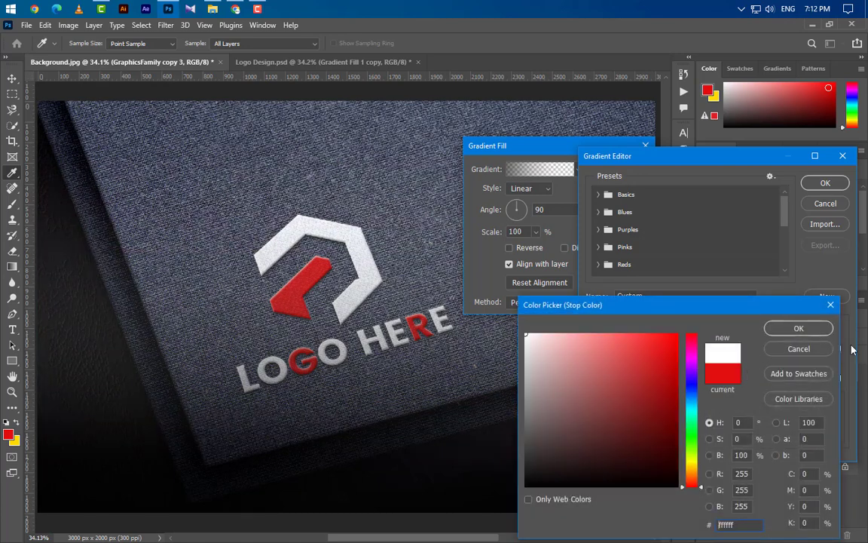
left_click(799, 328)
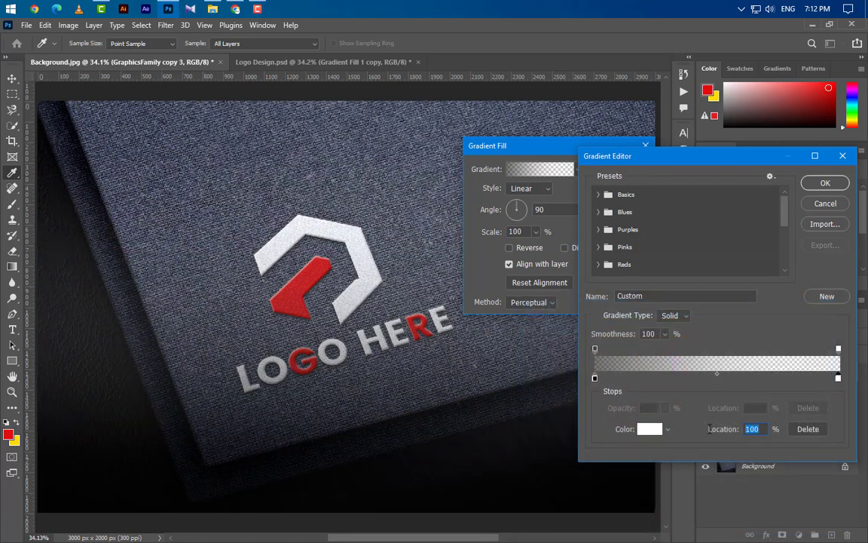
- Place the gradient's white color stop at 85%, make the ending opacity stop fully opaque, and accept the gradient
type("85")
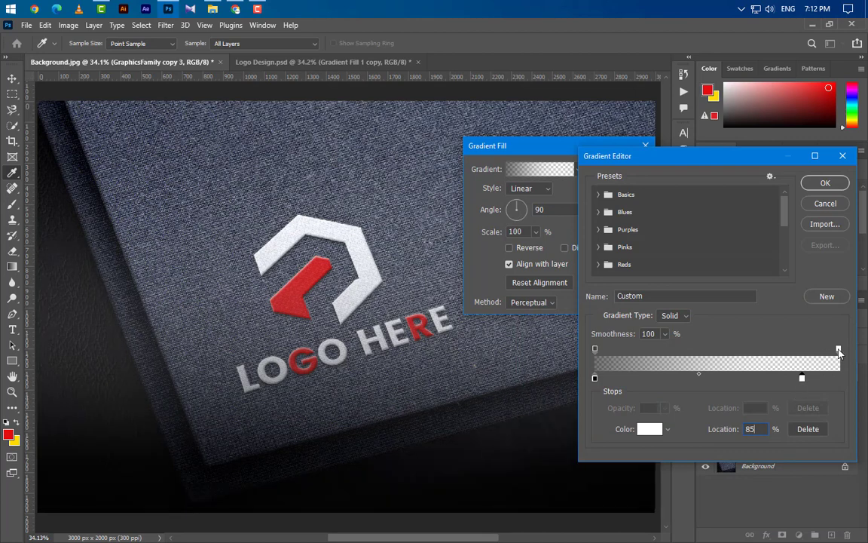
left_click(839, 349)
left_click(665, 408)
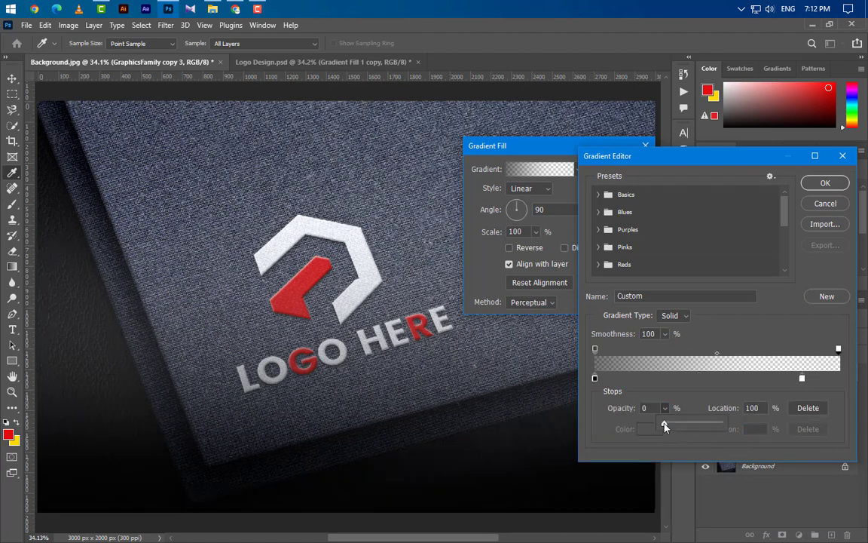
left_click_drag(665, 426, 722, 426)
left_click(825, 183)
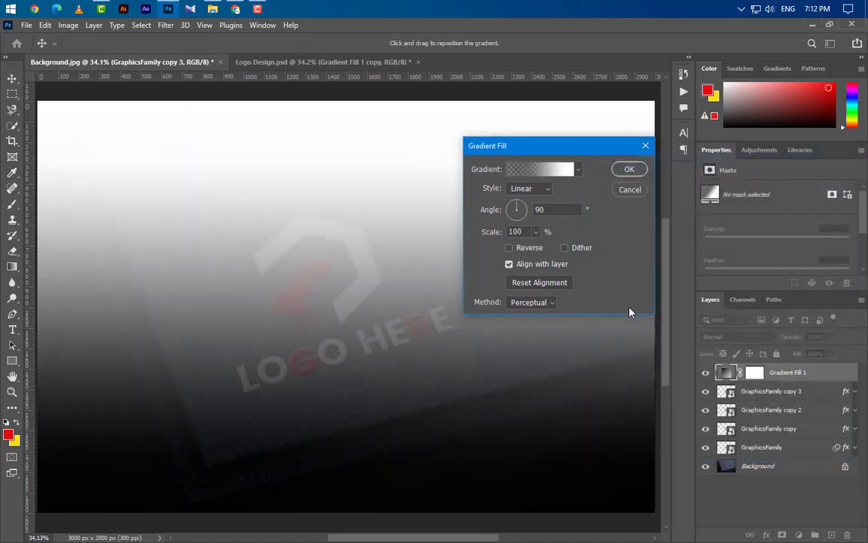
- Set the gradient fill's angle to 145° and scale to 120%, and apply the fill
double_click(548, 209)
type("145")
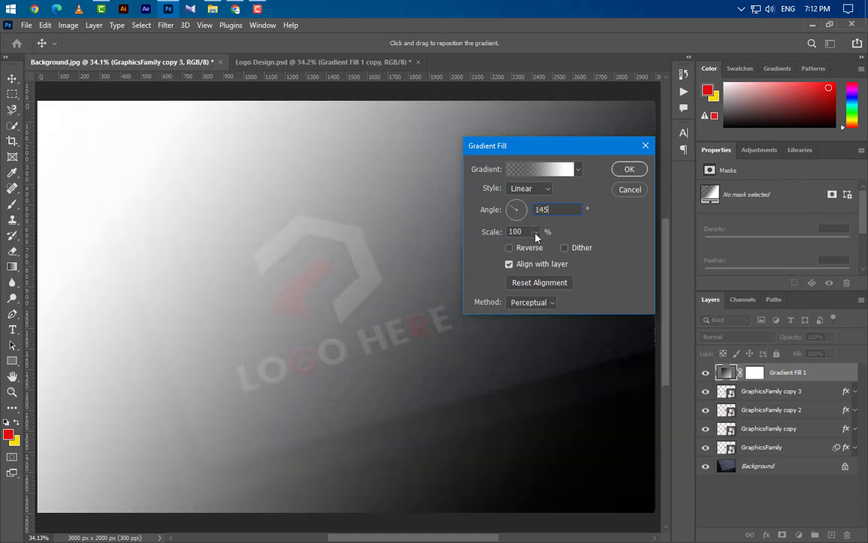
left_click_drag(501, 233, 483, 236)
type("120")
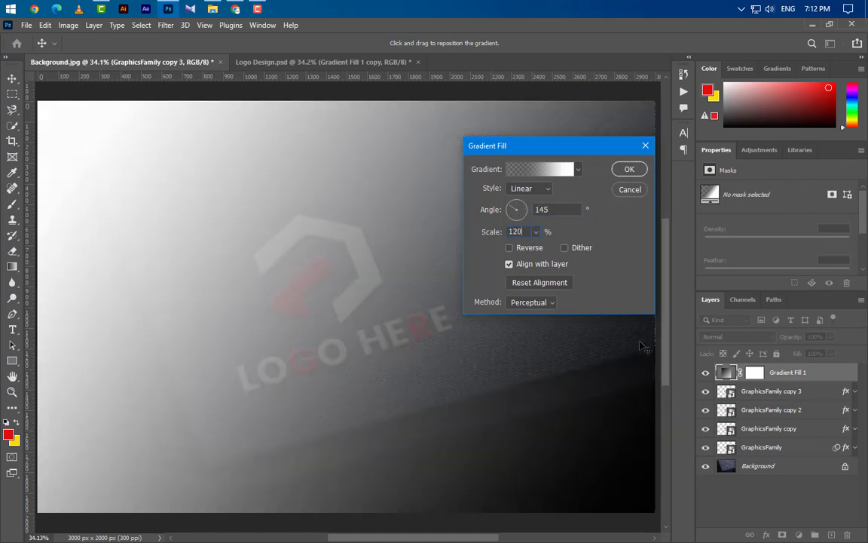
left_click(627, 170)
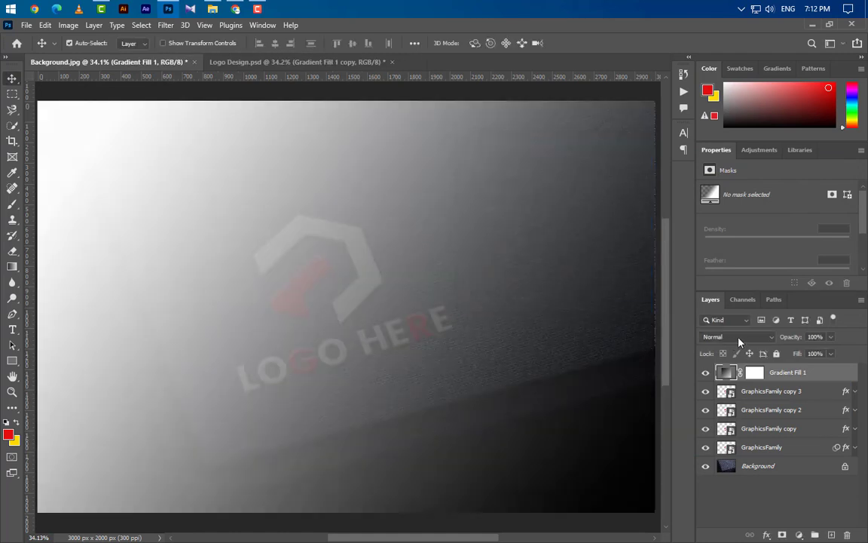
- Set the Gradient Fill 1 layer's blend mode to Soft Light and its opacity to 25%
left_click(736, 337)
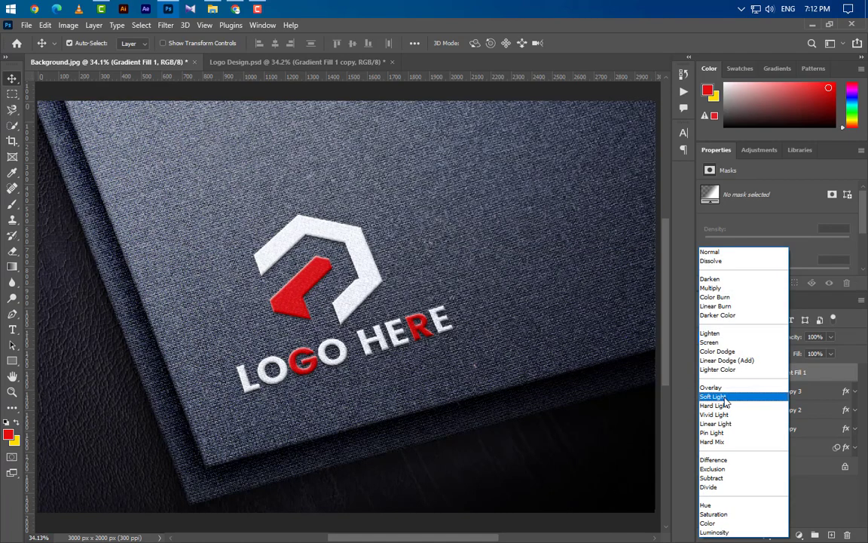
left_click(746, 395)
left_click(816, 337)
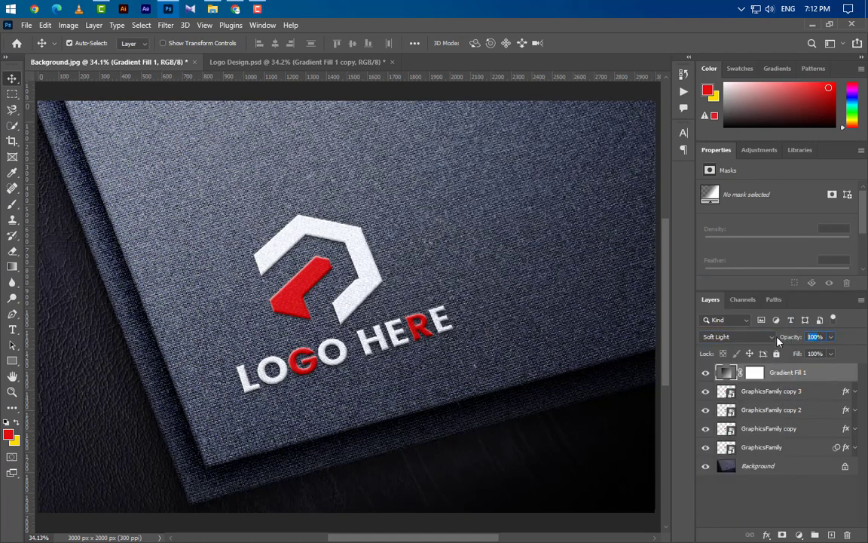
type("25")
key("Return")
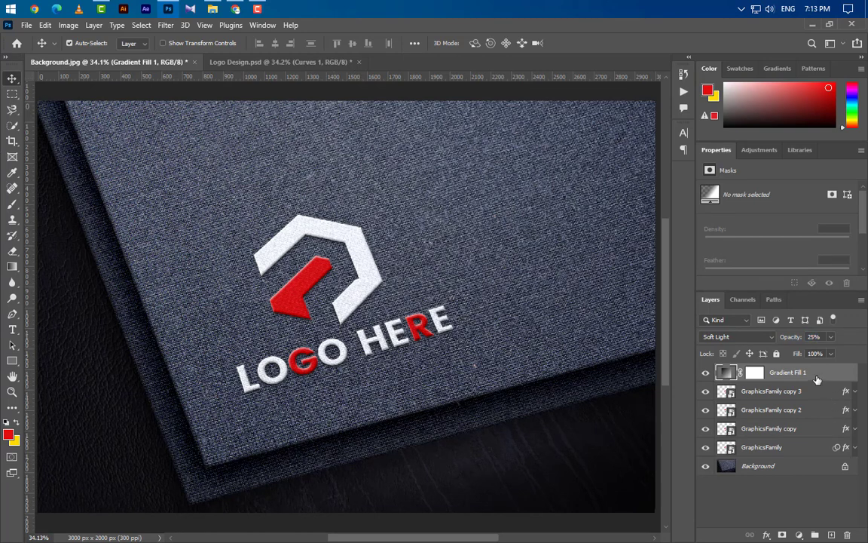
- Add a Curves adjustment layer above the gradient fill and set the RGB curve's white point output to 248
left_click(799, 534)
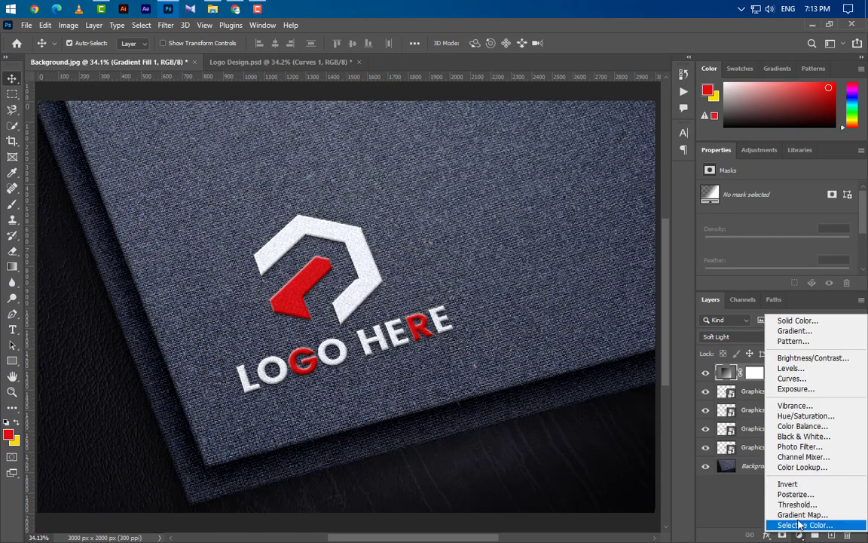
left_click(790, 378)
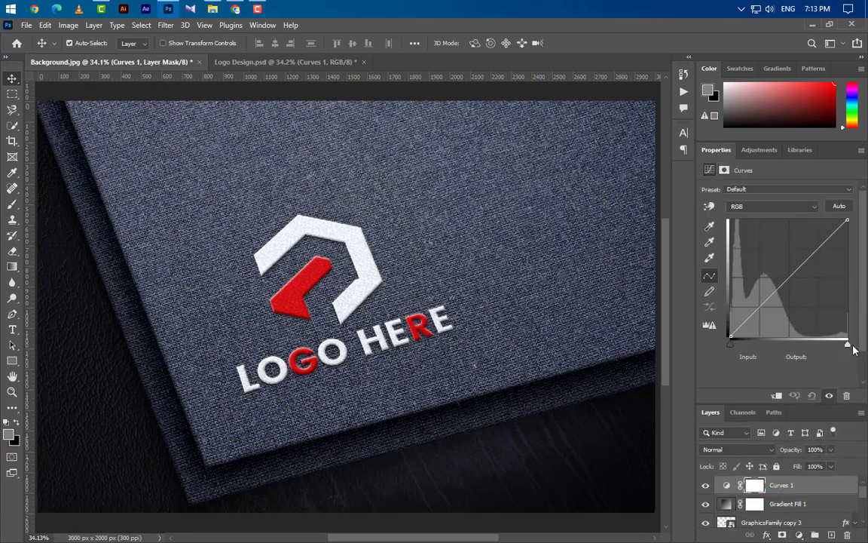
left_click(848, 345)
double_click(826, 357)
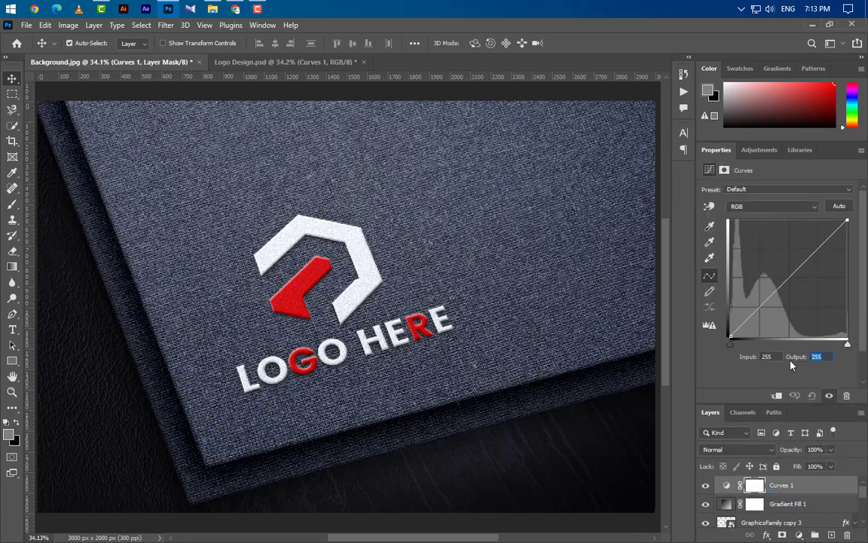
type("248")
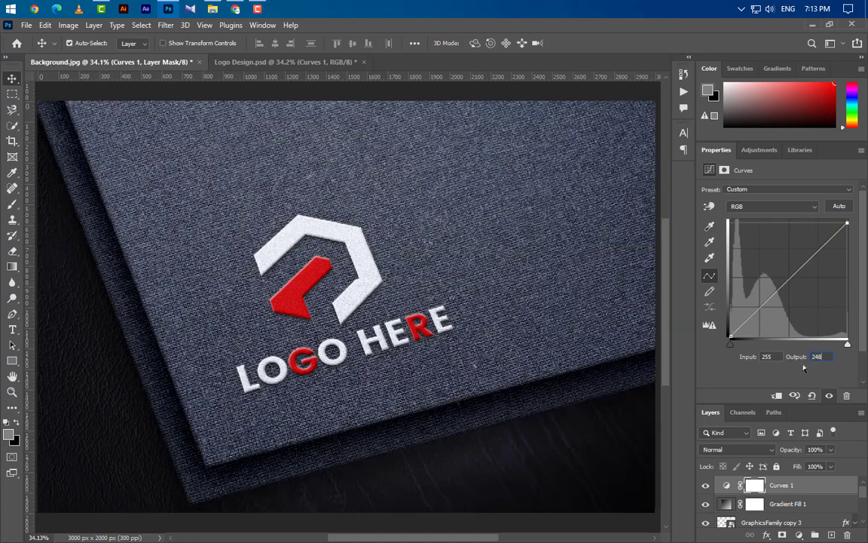
- Set the white point input of the Blue channel's curve to 247
left_click(786, 209)
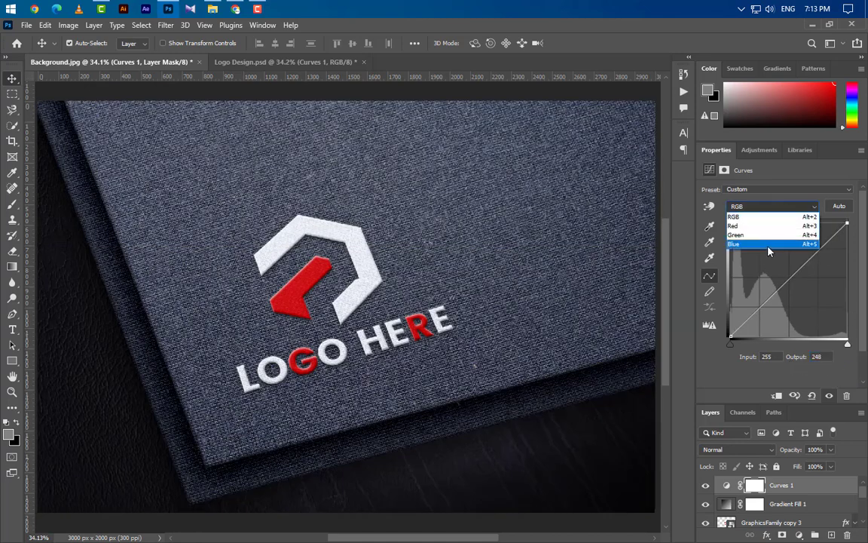
left_click(770, 246)
left_click_drag(848, 344, 846, 346)
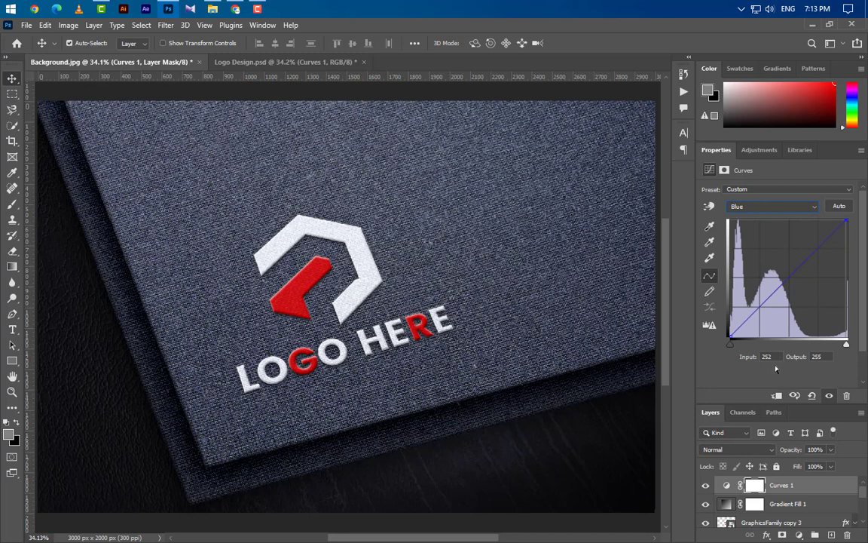
left_click(767, 357)
type("247")
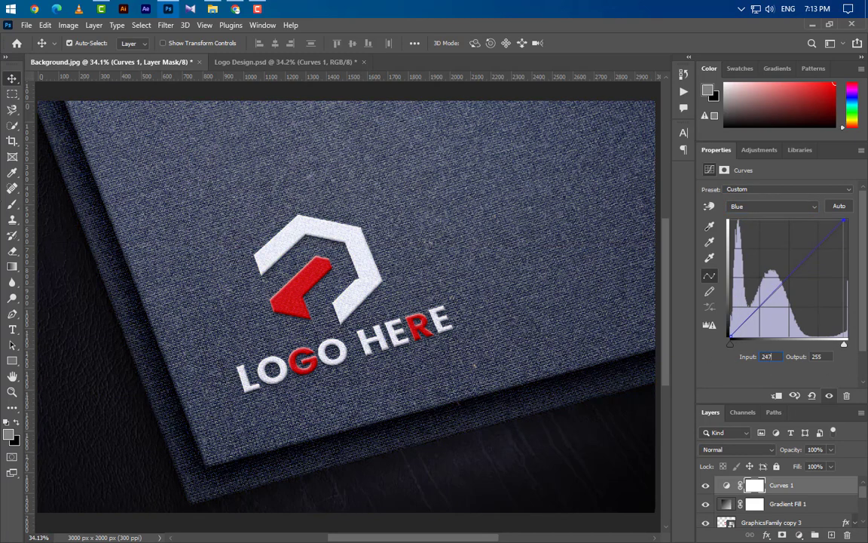
left_click(12, 95)
left_click(12, 79)
- Duplicate the GraphicsFamily copy 3 layer as GraphicsFamily copy 4 and place the duplicate above the Curves 1 layer
left_click_drag(799, 405, 790, 213)
left_click(810, 409)
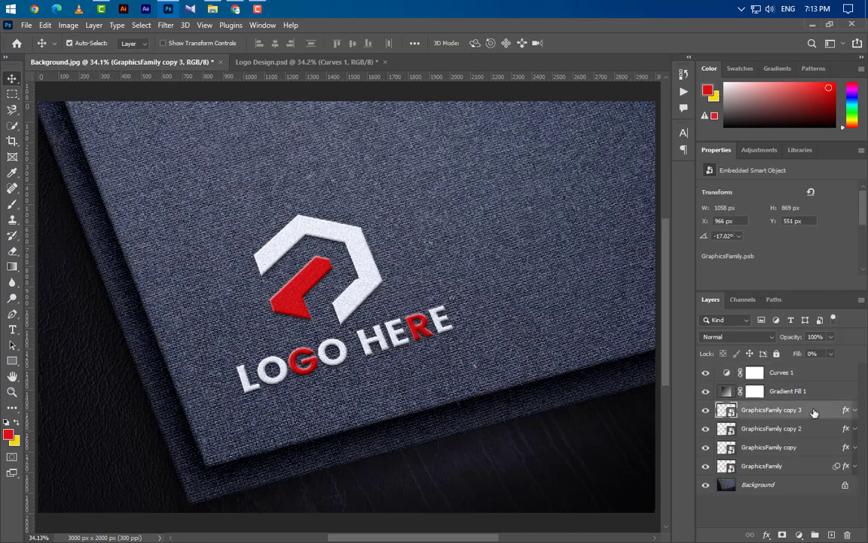
right_click(810, 409)
left_click(674, 42)
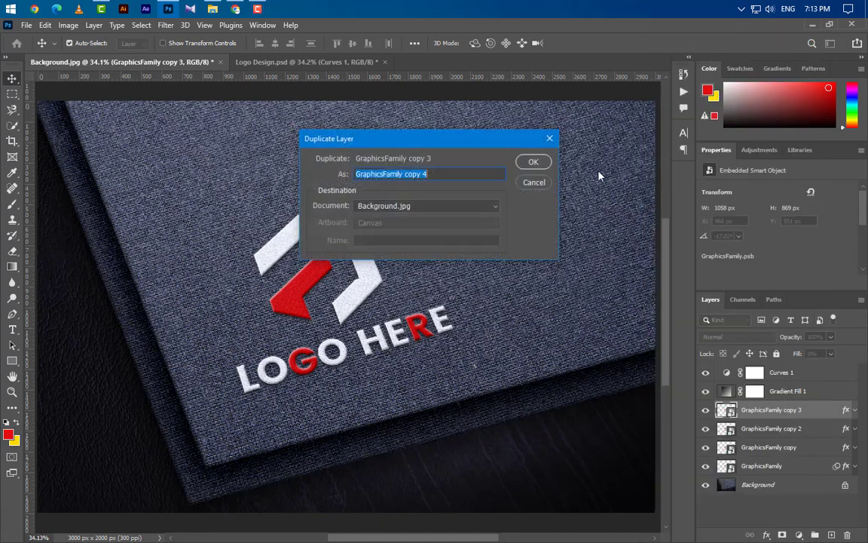
left_click(534, 163)
left_click_drag(777, 408, 769, 368)
- Clear the layer style of GraphicsFamily copy 4 and set its fill and opacity to 0%
right_click(829, 372)
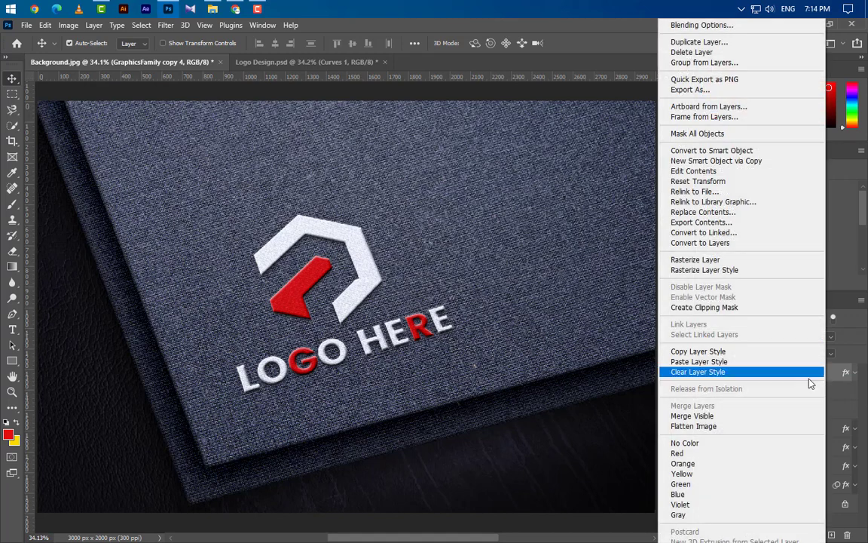
left_click(808, 369)
left_click(831, 354)
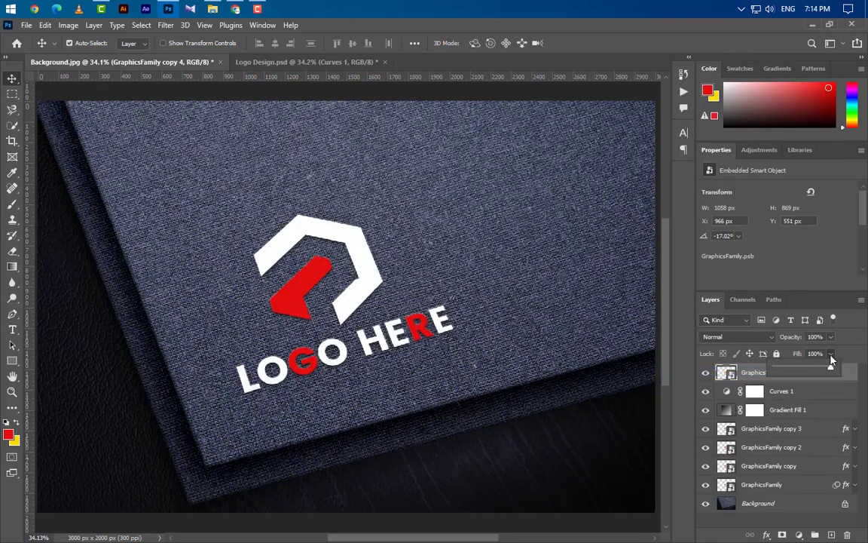
left_click_drag(831, 367, 762, 370)
left_click(831, 337)
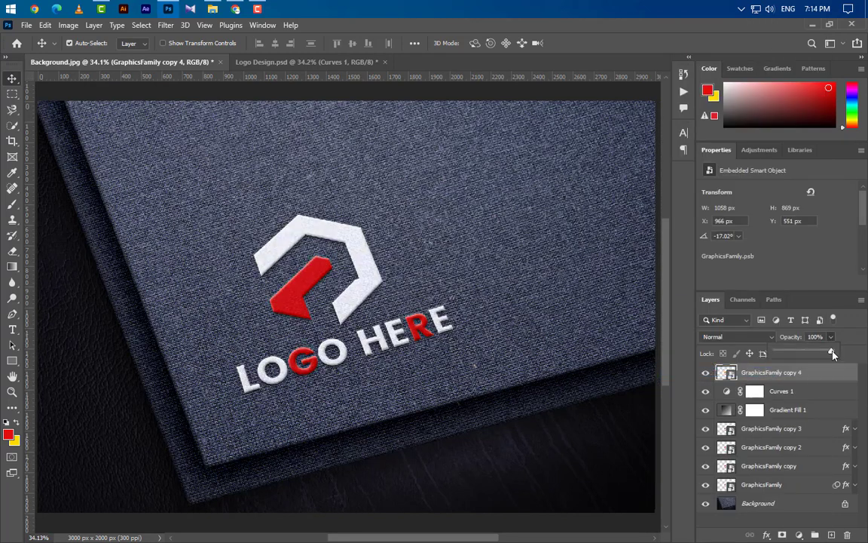
left_click_drag(832, 351, 672, 379)
- Rename the GraphicsFamily copy 4 layer as [ YOUR LOGO HERE ]
double_click(773, 373)
key("BackSpace")
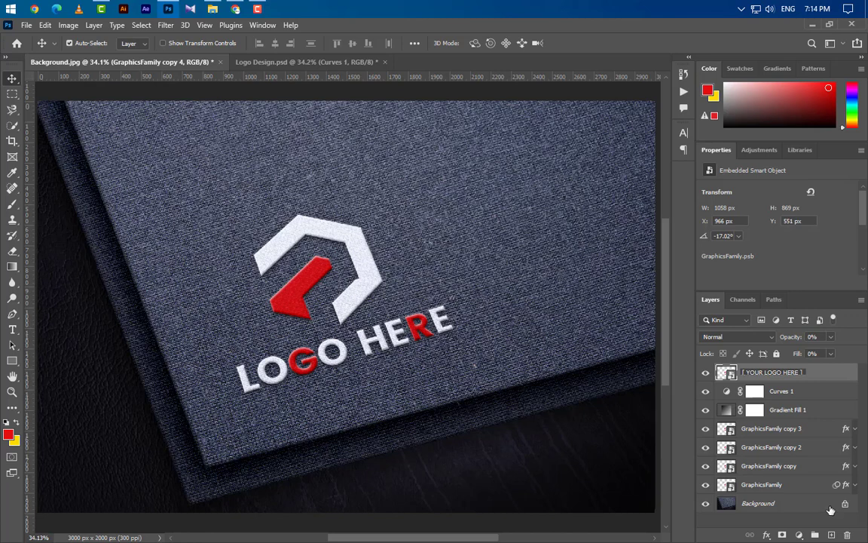
key("Return")
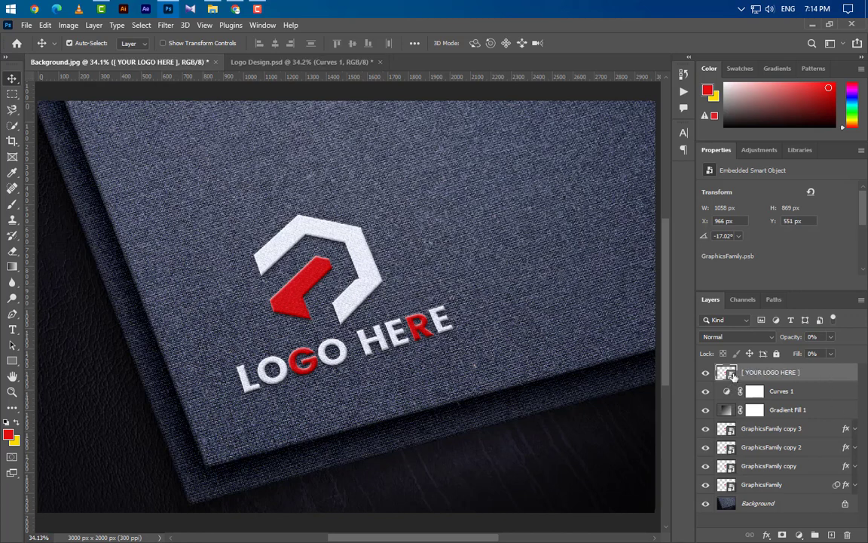
- Open the [ YOUR LOGO HERE ] smart object's contents and bring in the Logo Design PSD layer from Logo Design.psd
double_click(729, 372)
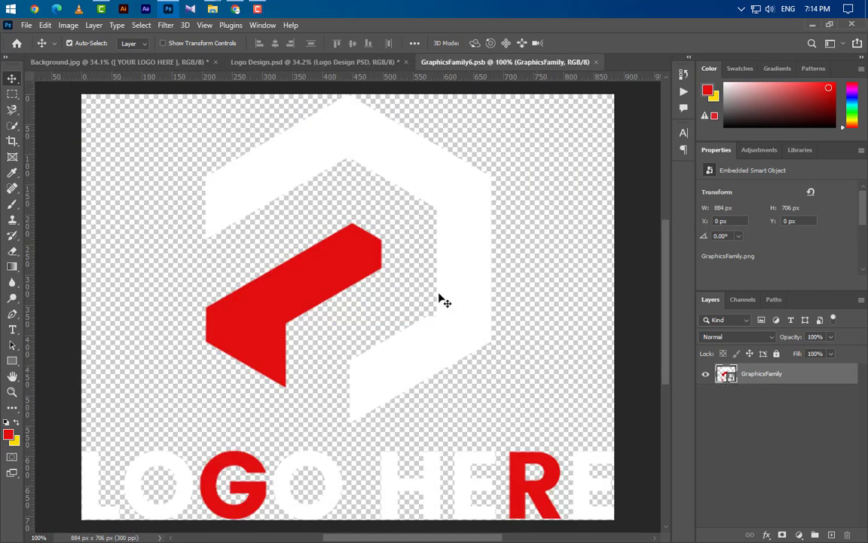
left_click(272, 62)
left_click_drag(426, 332, 397, 364)
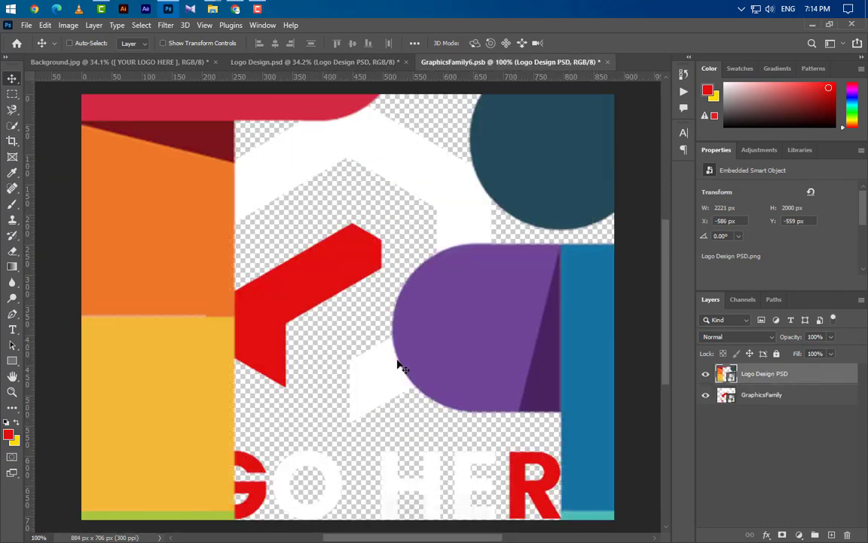
- Scale the Logo Design PSD layer down to 784 × 706 px, fitted to the canvas height and centered
key("ctrl+t")
scroll(358, 377, "down", 5)
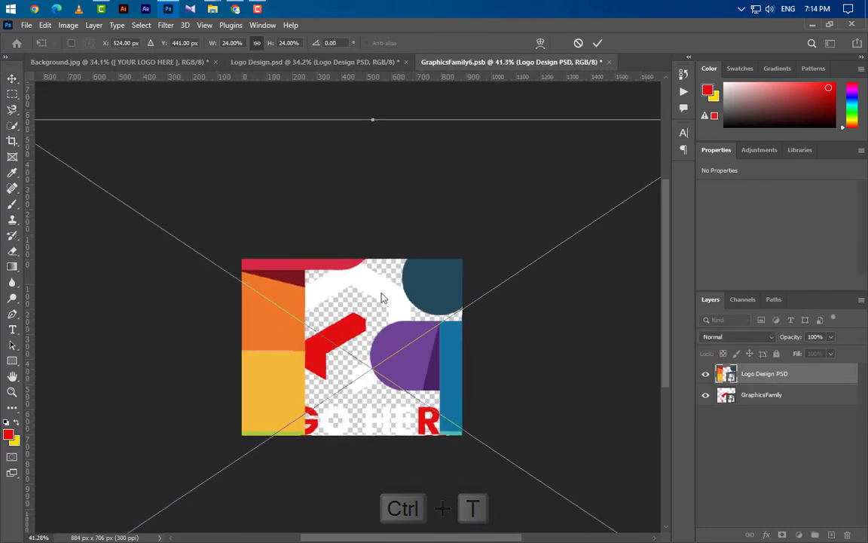
left_click_drag(372, 117, 352, 260)
left_click(597, 43)
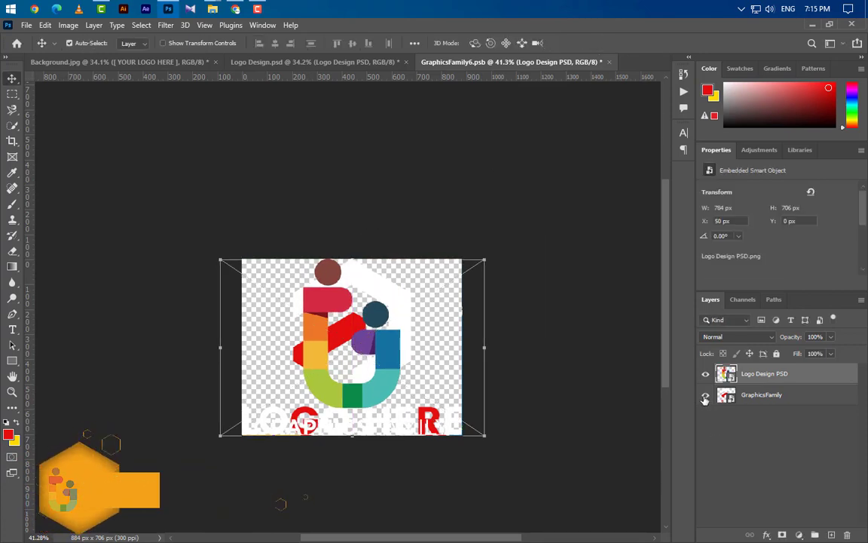
- Hide the old GraphicsFamily logo layer, save and close the smart object, and return to Background.jpg
left_click(705, 395)
left_click(609, 62)
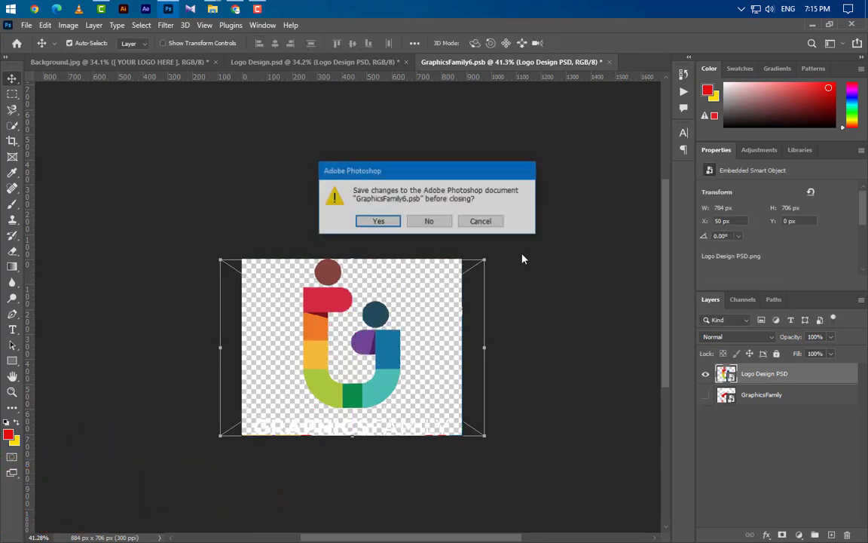
left_click(375, 221)
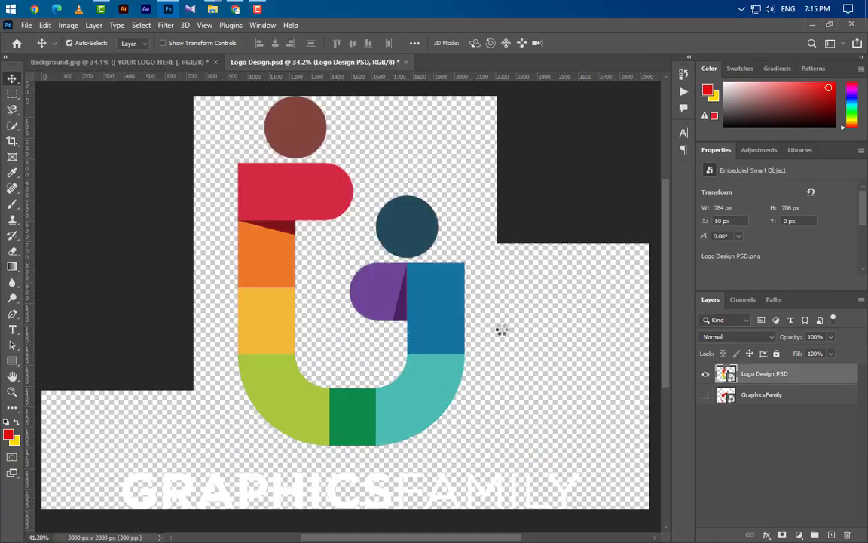
left_click(143, 66)
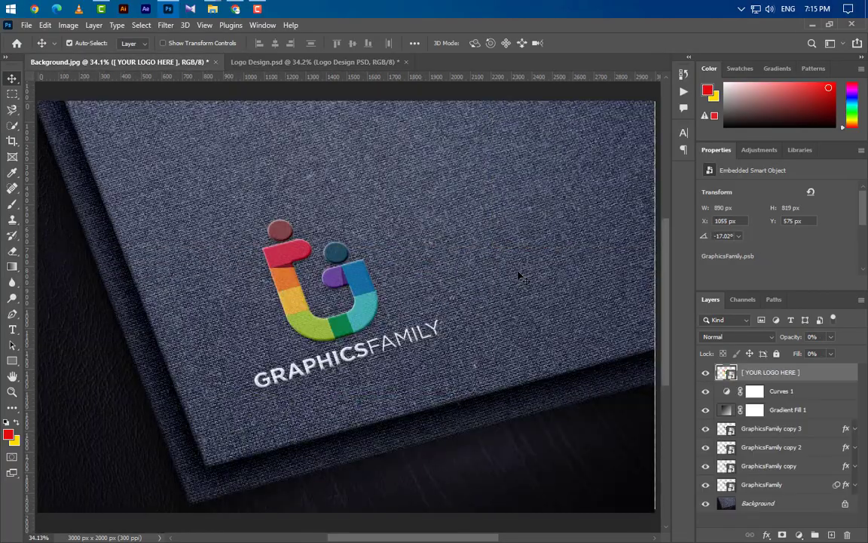